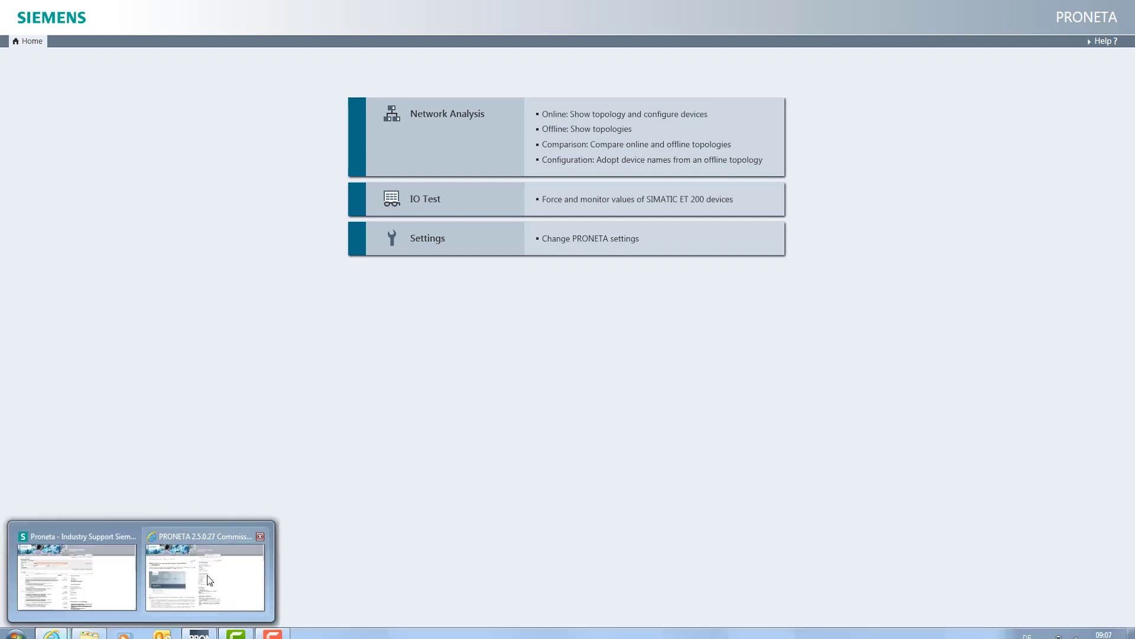
# Bring up the PRONETA 2.5.0.27 support entry in Internet Explorer and scroll to its download links
pyautogui.click(207, 575)
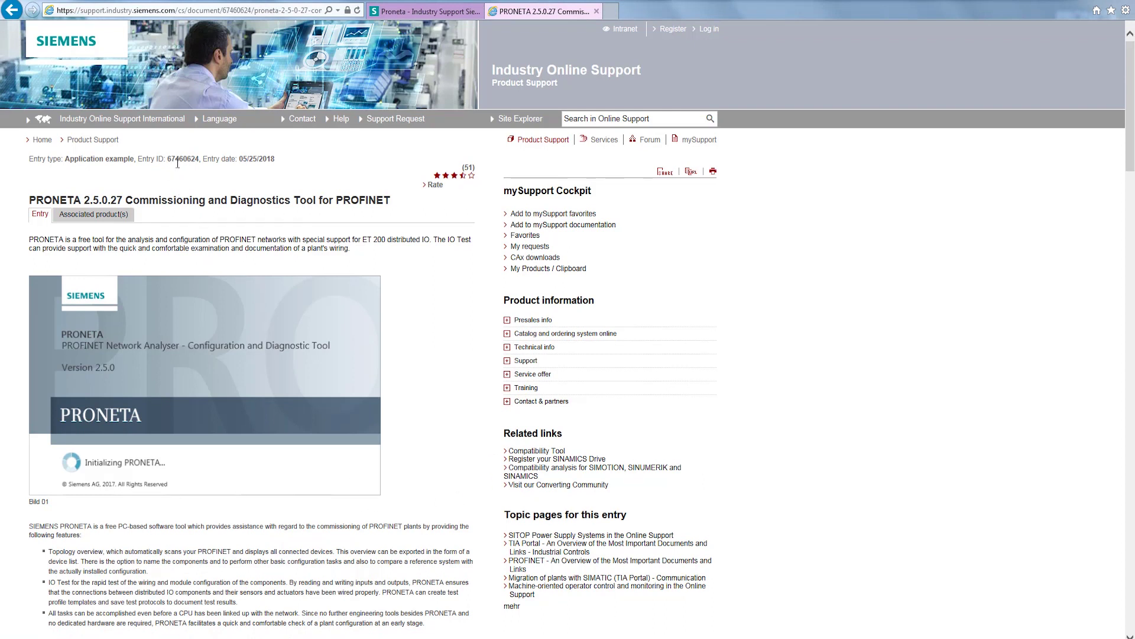
pyautogui.scroll(-5, 206, 224)
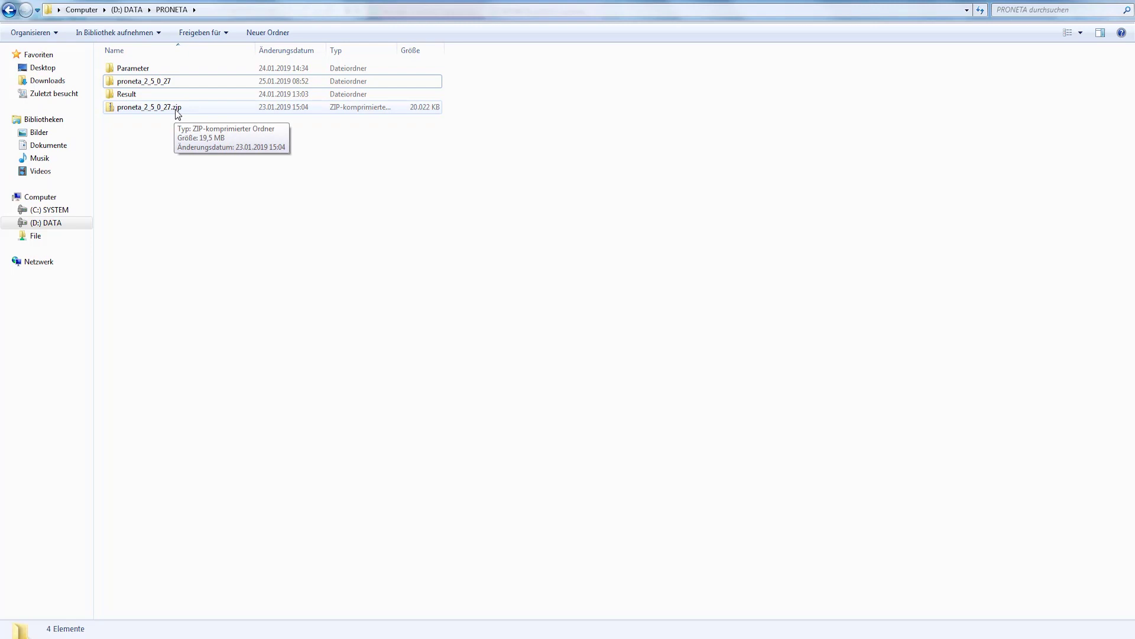
# Open the proneta_2_5_0_27 folder and launch Proneta.exe
pyautogui.doubleClick(143, 81)
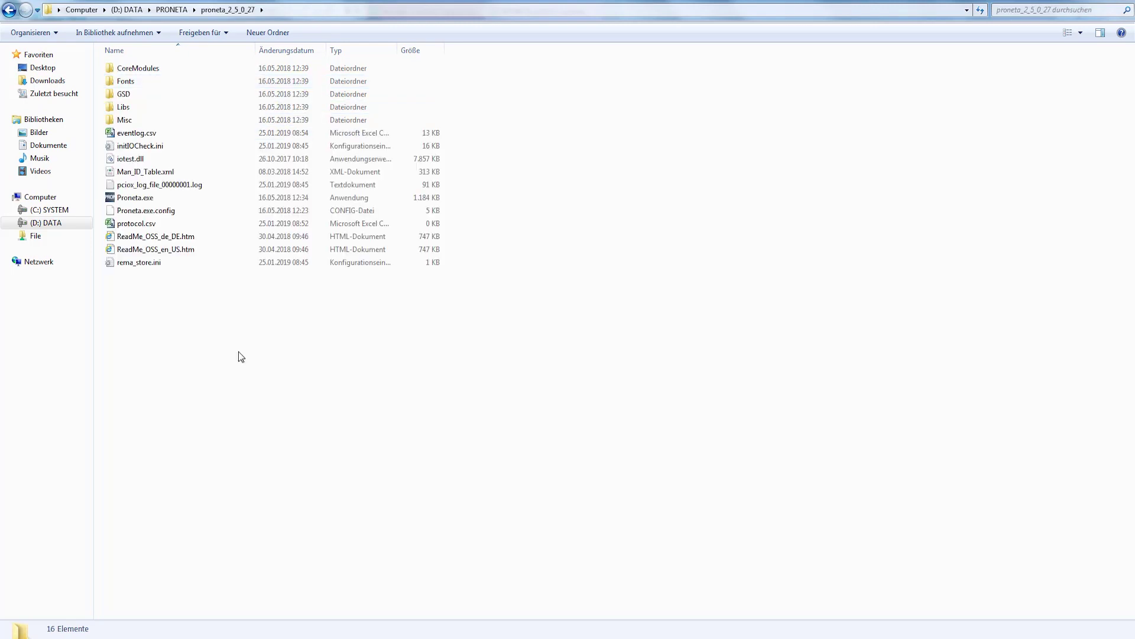
pyautogui.click(149, 201)
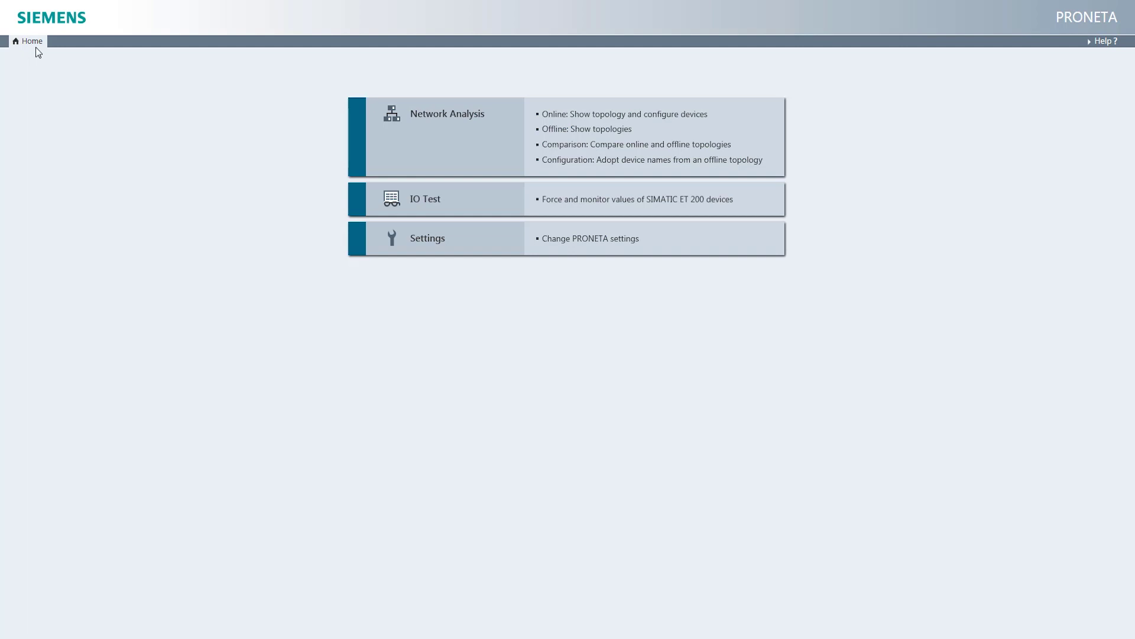
pyautogui.click(646, 242)
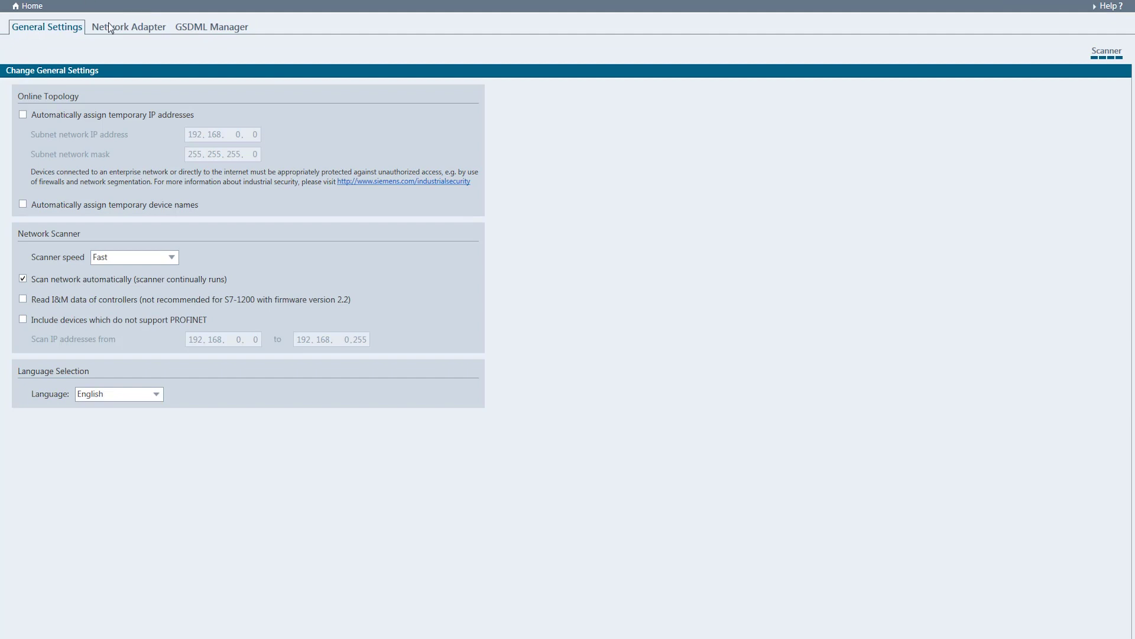
pyautogui.click(132, 29)
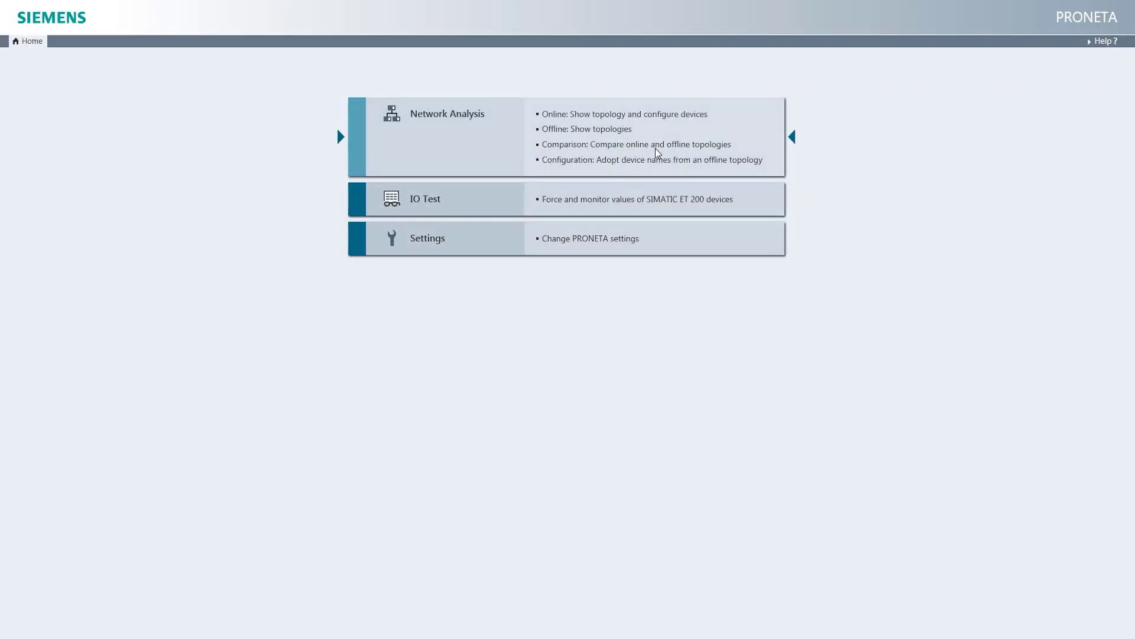
# In Network Analysis, sort the device table by Name and add Device ID and Device Type columns
pyautogui.click(657, 152)
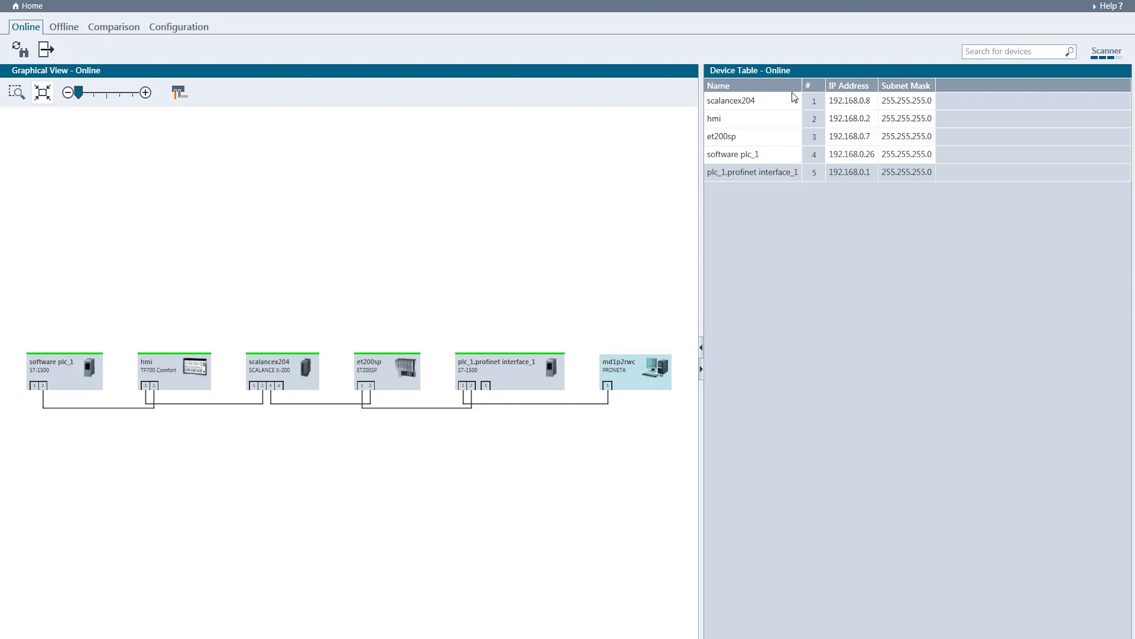
pyautogui.click(774, 86)
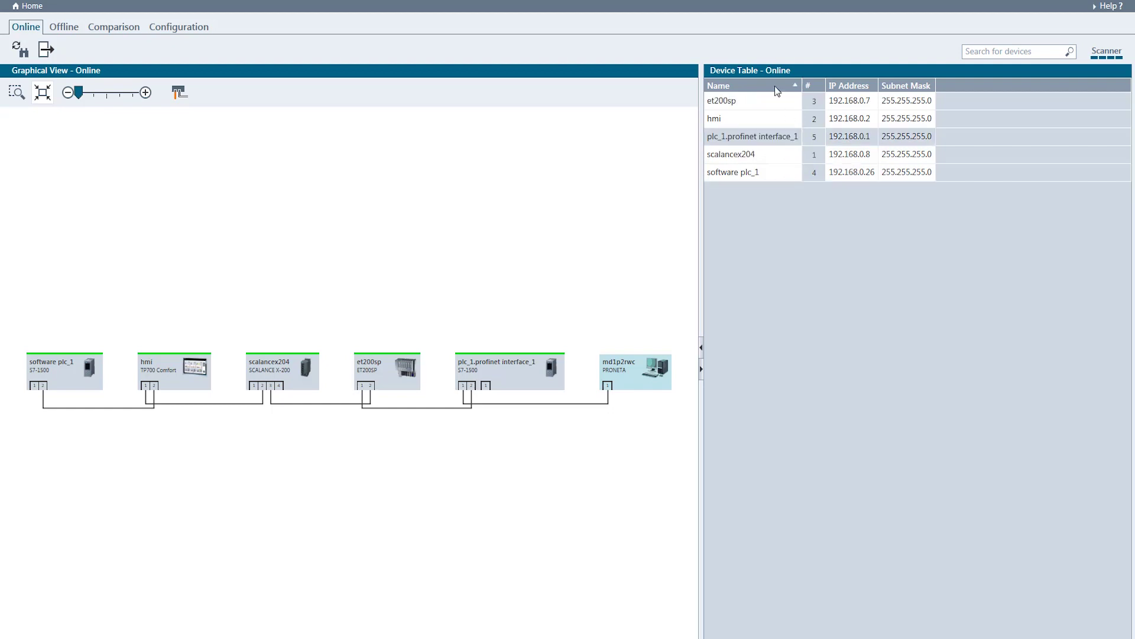
pyautogui.rightClick(775, 86)
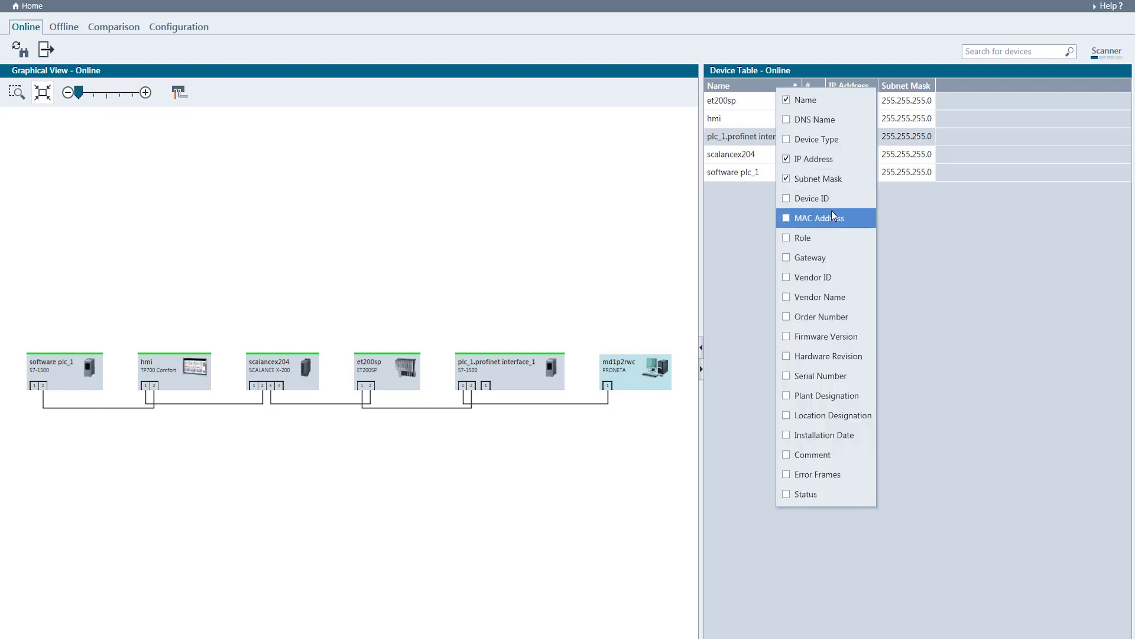
pyautogui.click(805, 199)
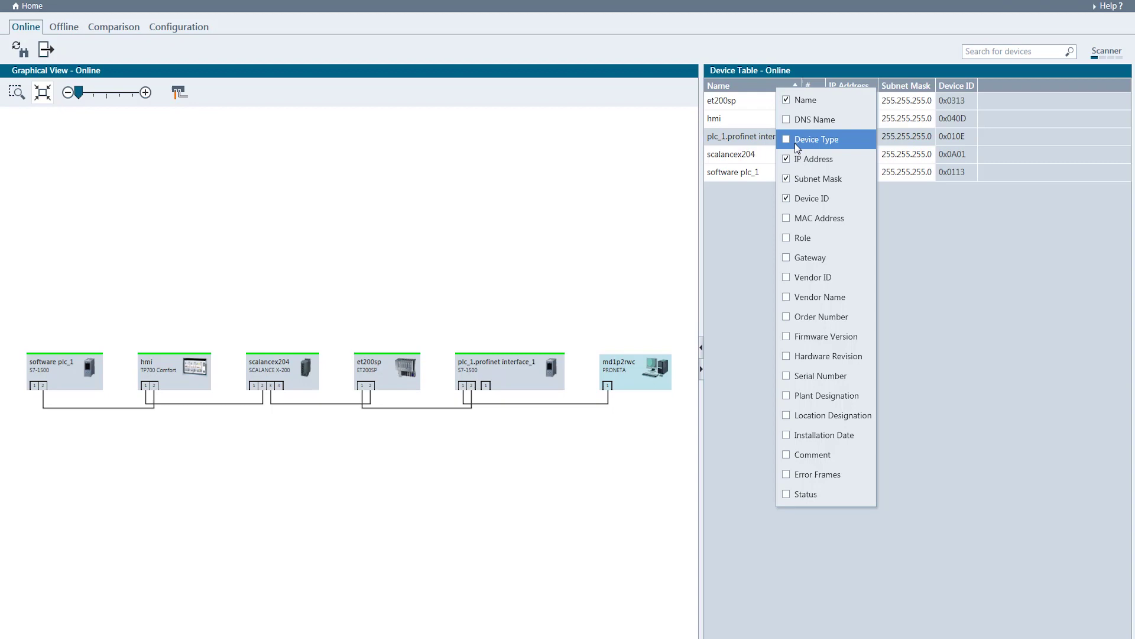
pyautogui.click(795, 140)
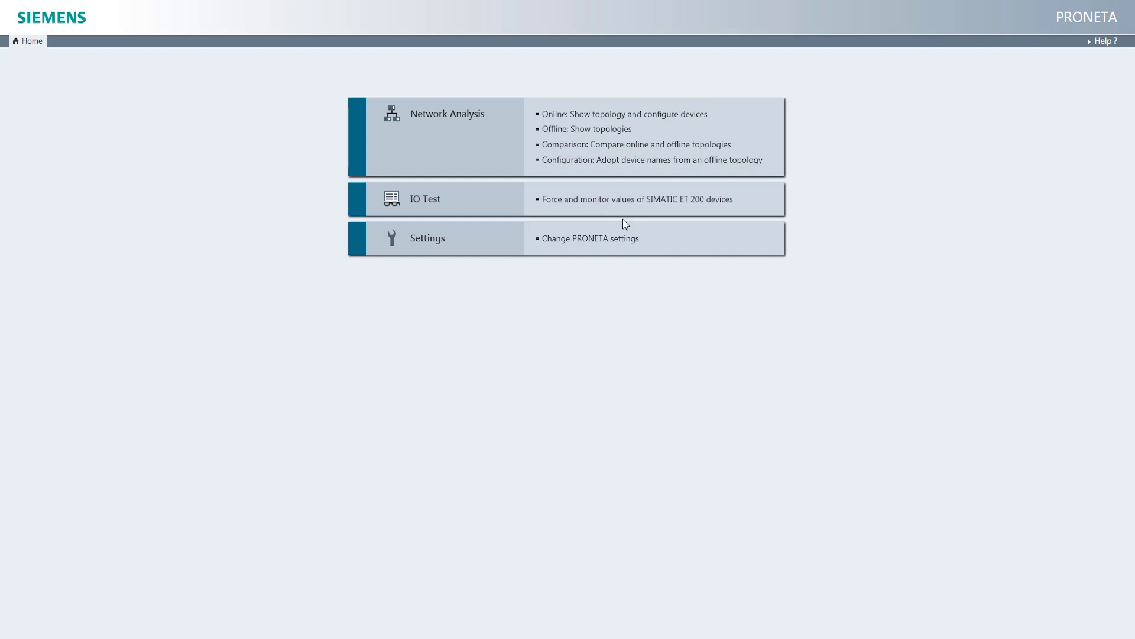
pyautogui.click(608, 239)
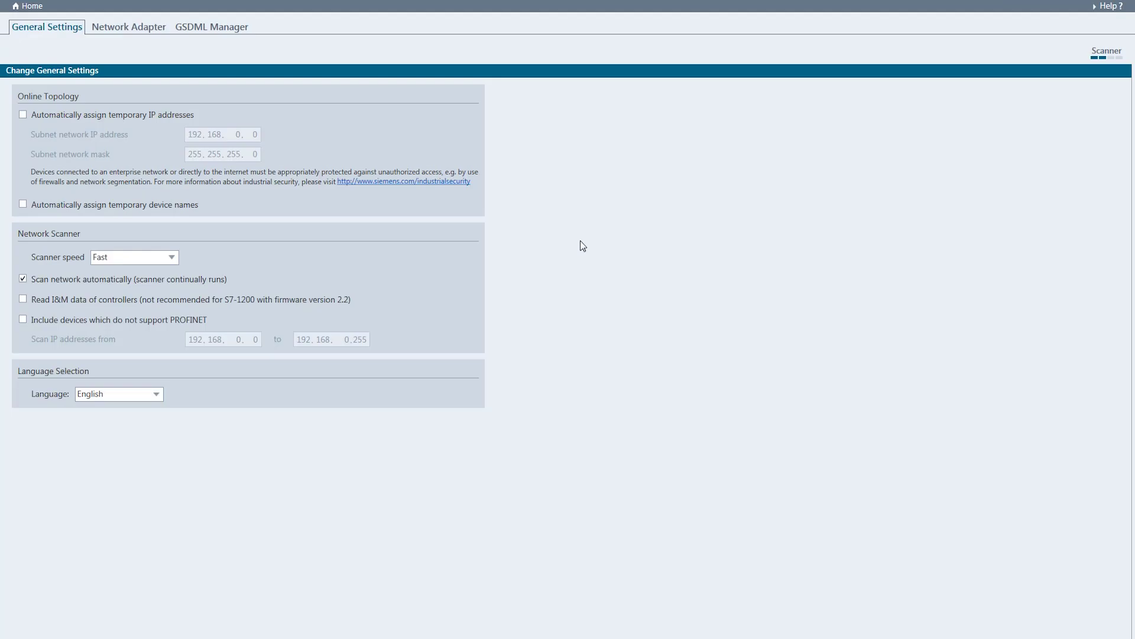
pyautogui.click(212, 28)
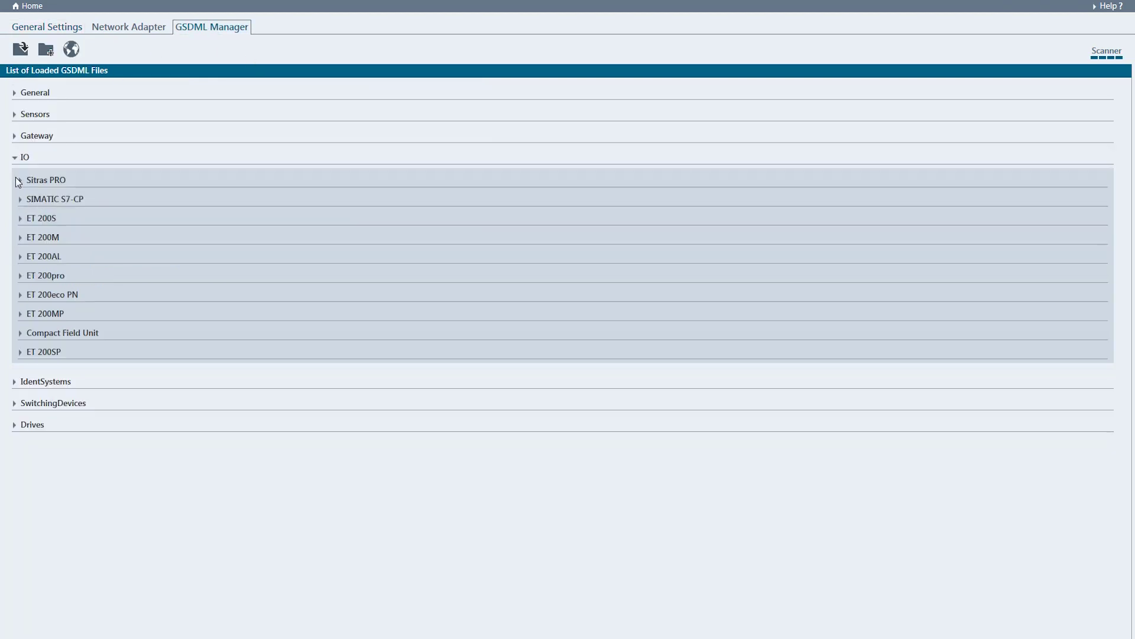
pyautogui.click(27, 6)
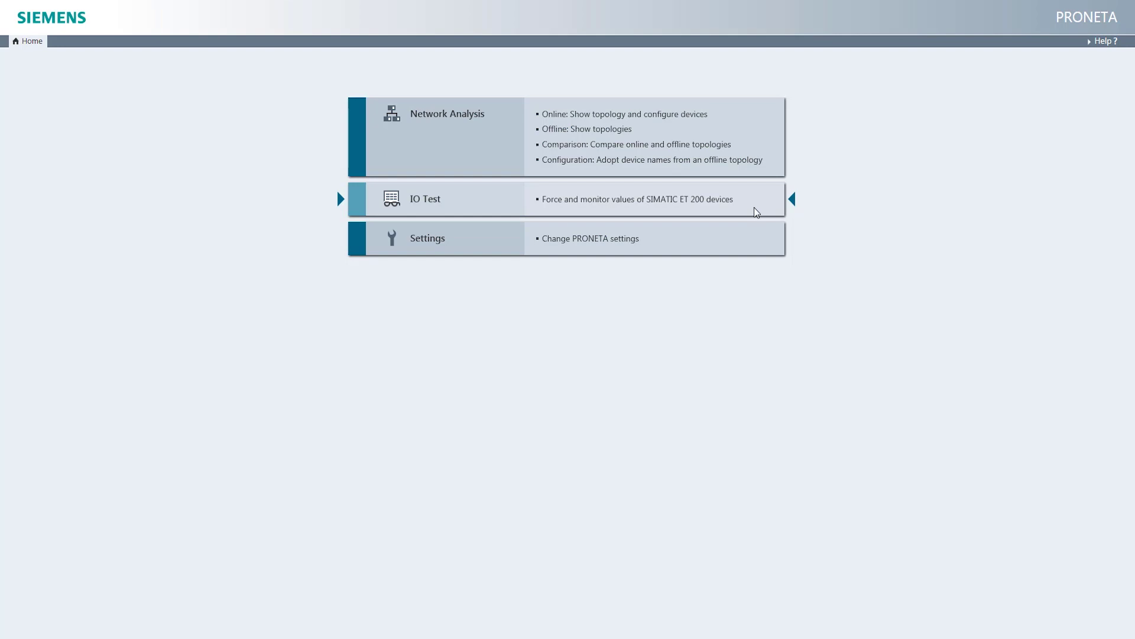
pyautogui.click(755, 209)
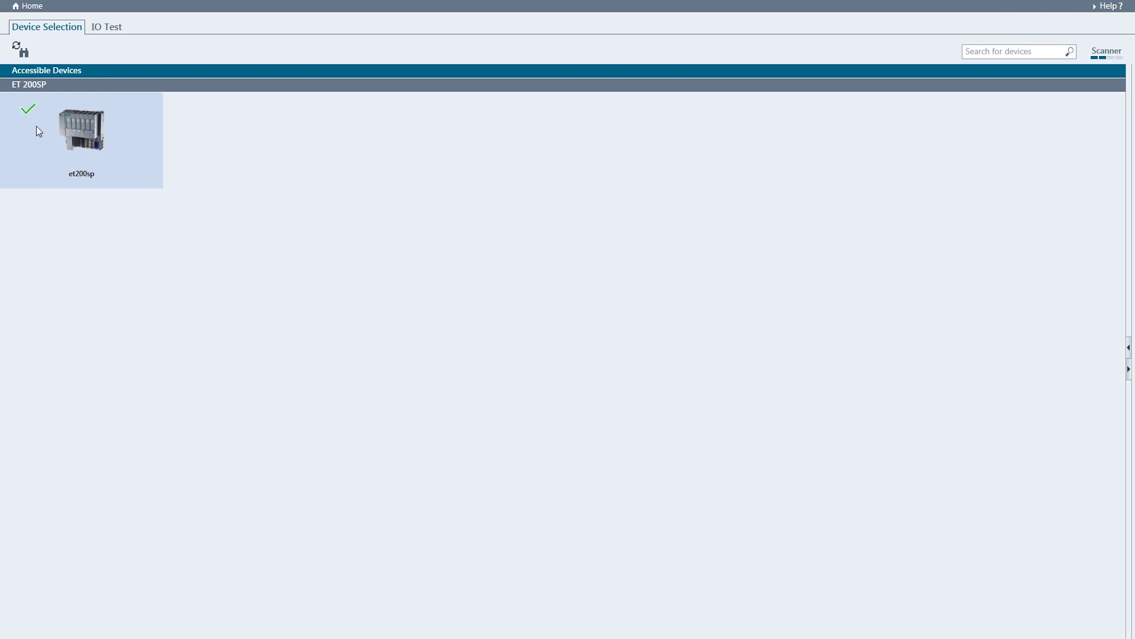
pyautogui.click(45, 150)
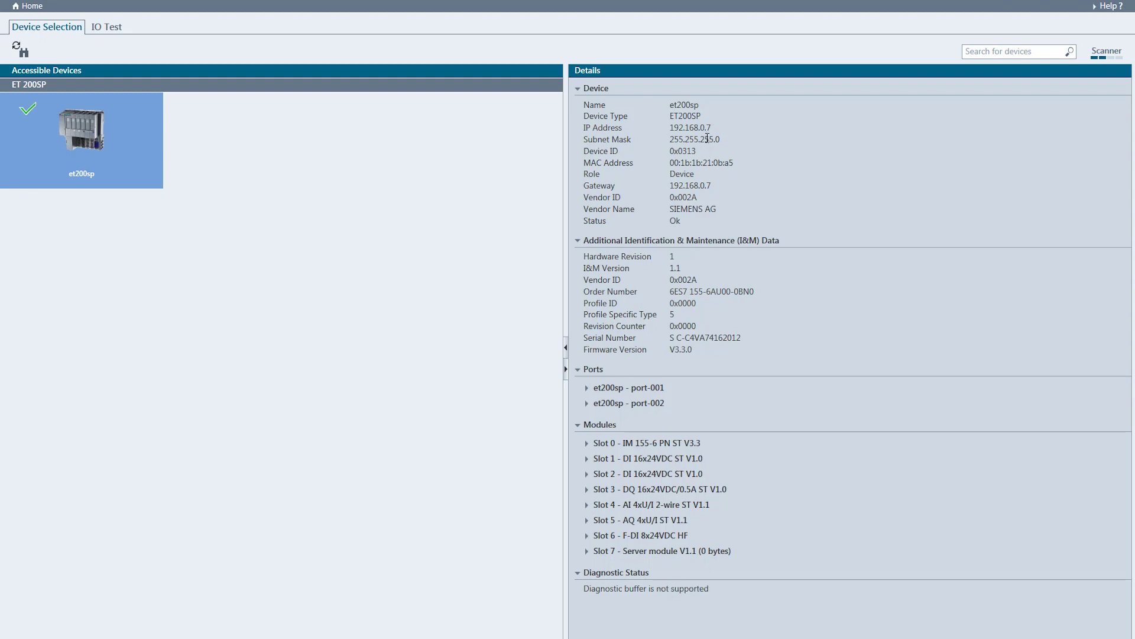
pyautogui.rightClick(140, 156)
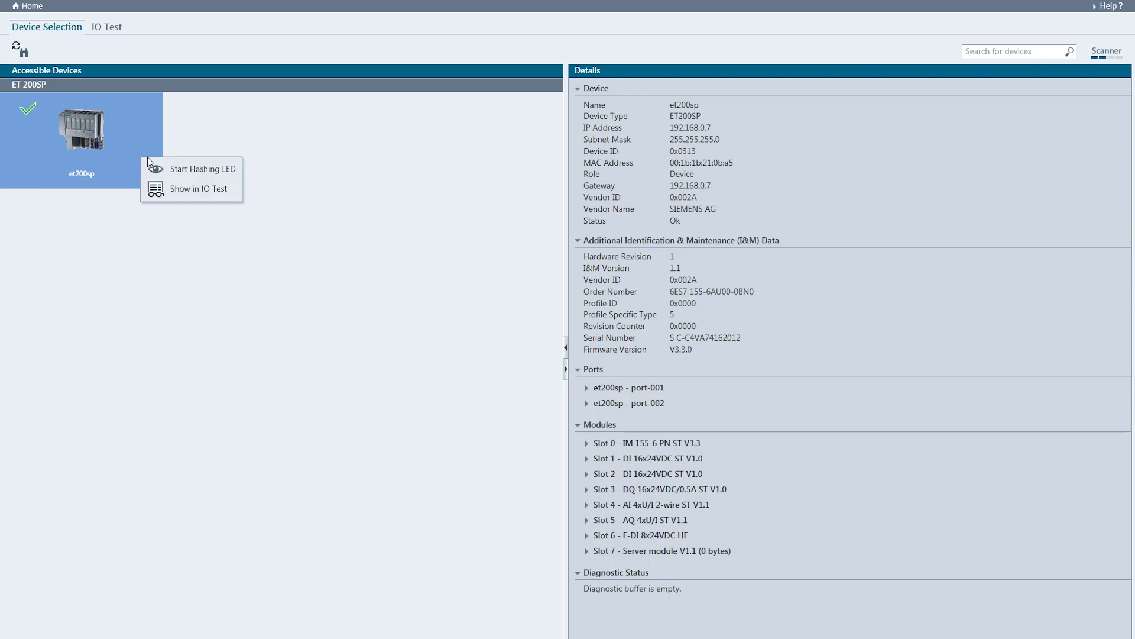
pyautogui.click(194, 190)
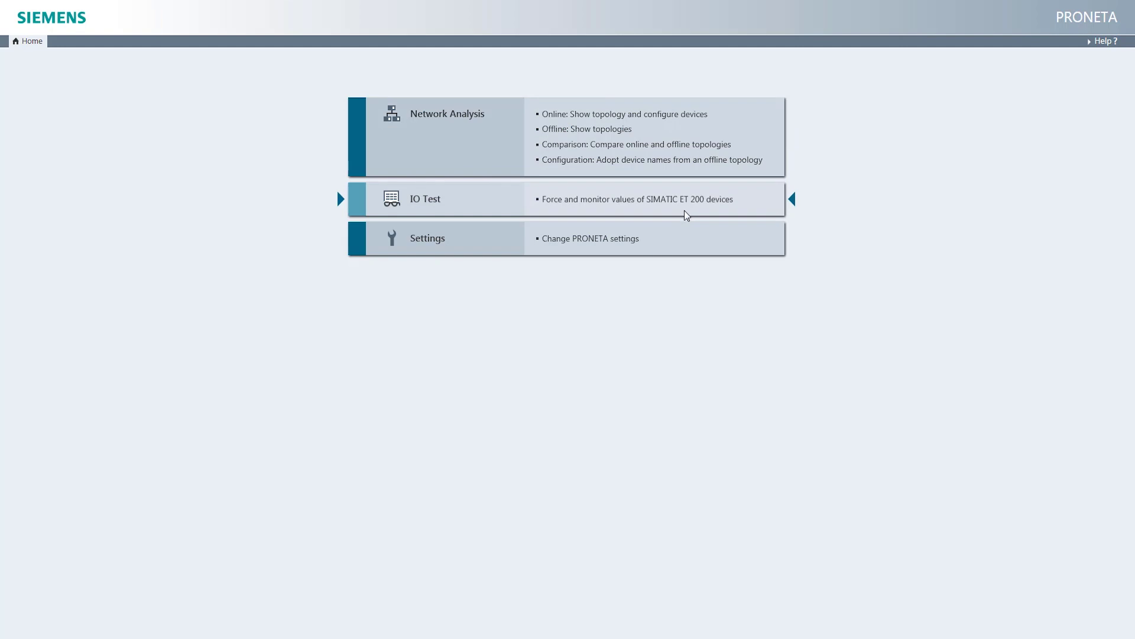
# In Network Analysis, select the et200sp device and start its IO Test
pyautogui.click(671, 143)
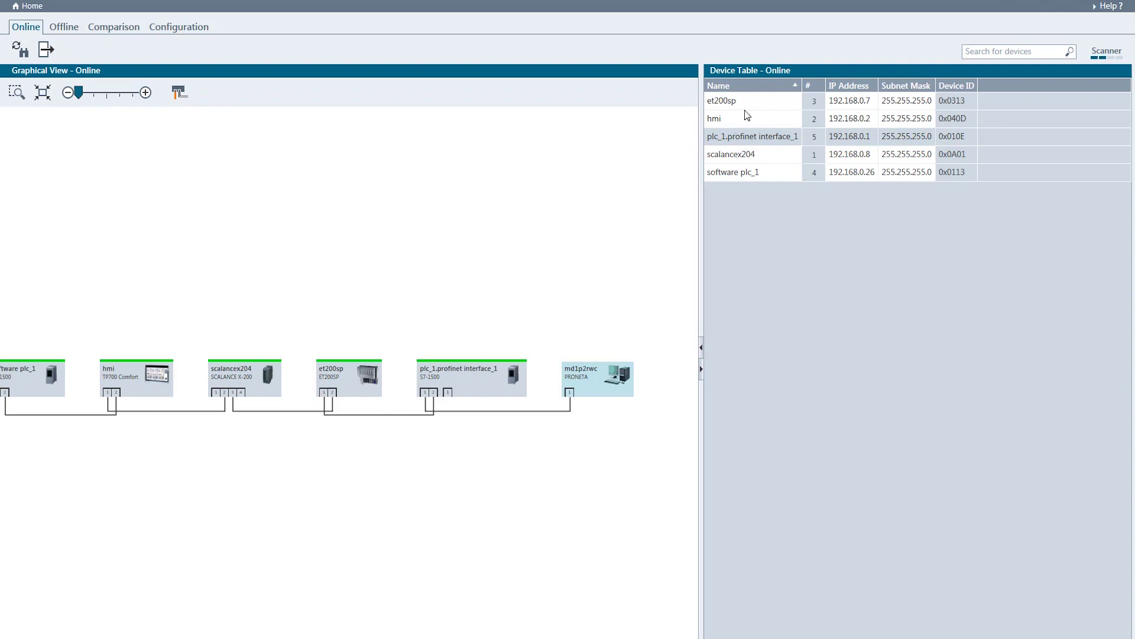
pyautogui.click(761, 102)
pyautogui.rightClick(763, 105)
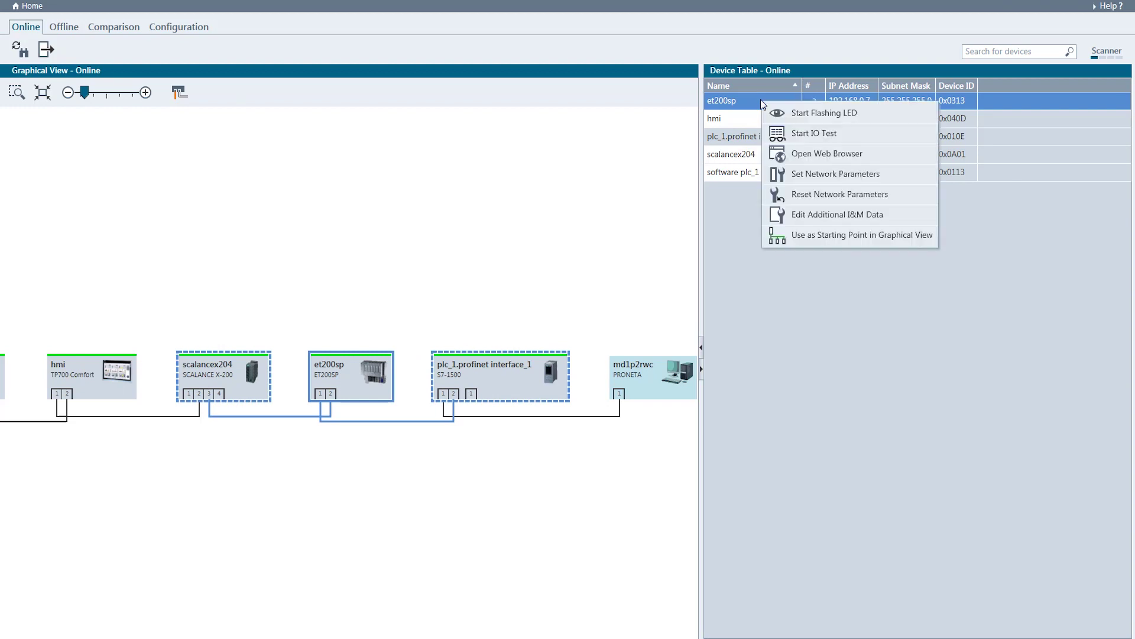
pyautogui.click(806, 133)
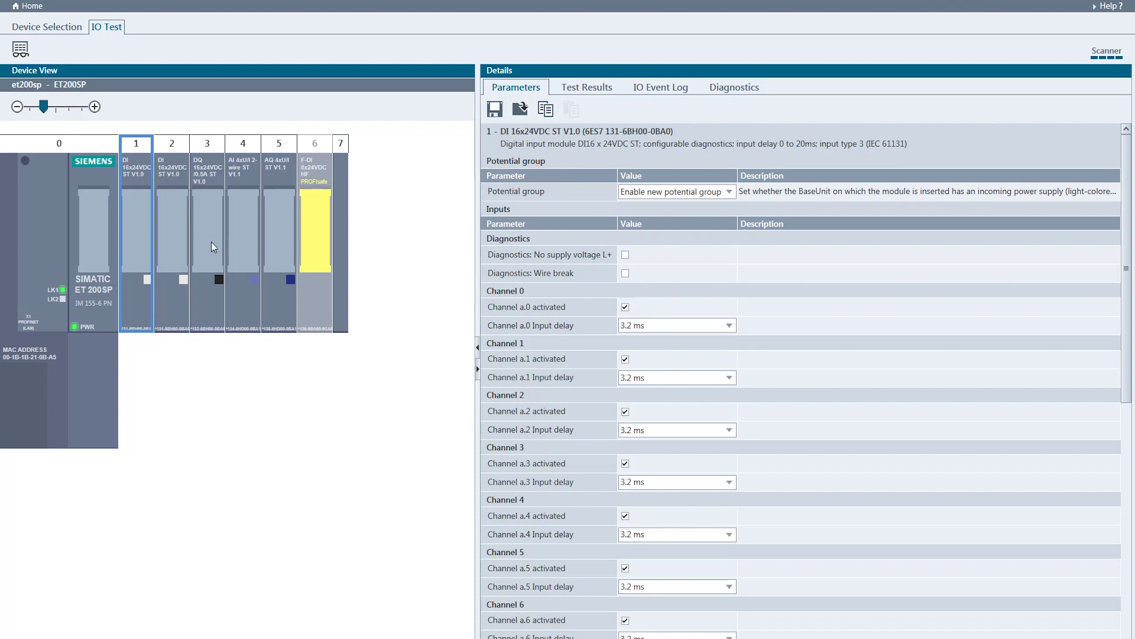
# Set module 1's input delay to 0.1 ms for channel a.0 and 1.6 ms for a.2
pyautogui.click(186, 235)
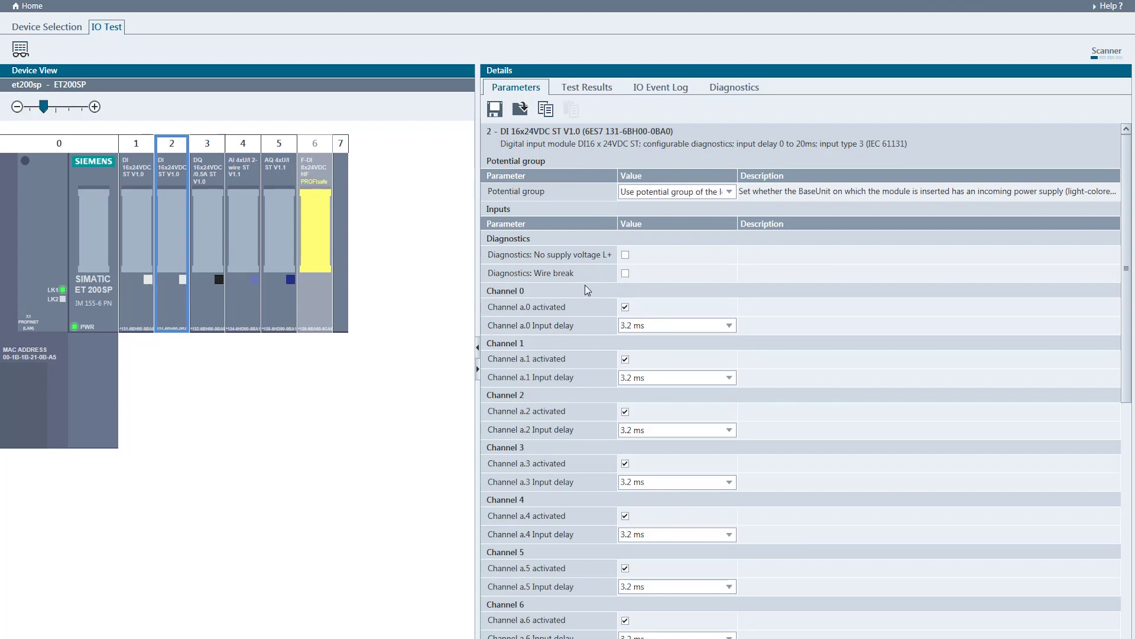
pyautogui.click(148, 215)
pyautogui.click(729, 326)
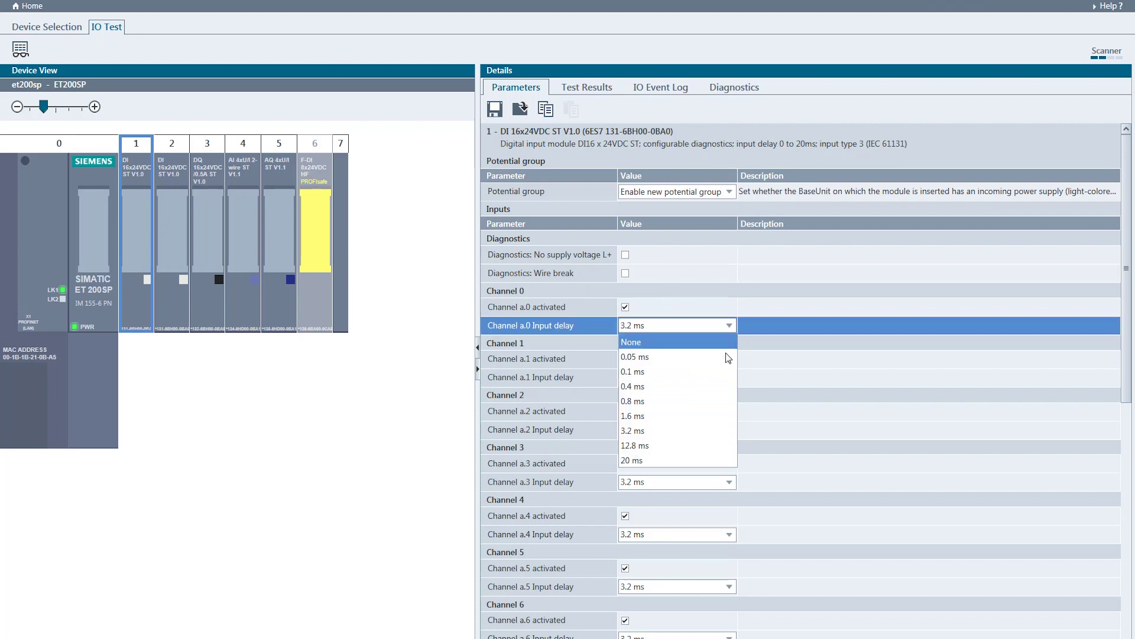
pyautogui.click(669, 376)
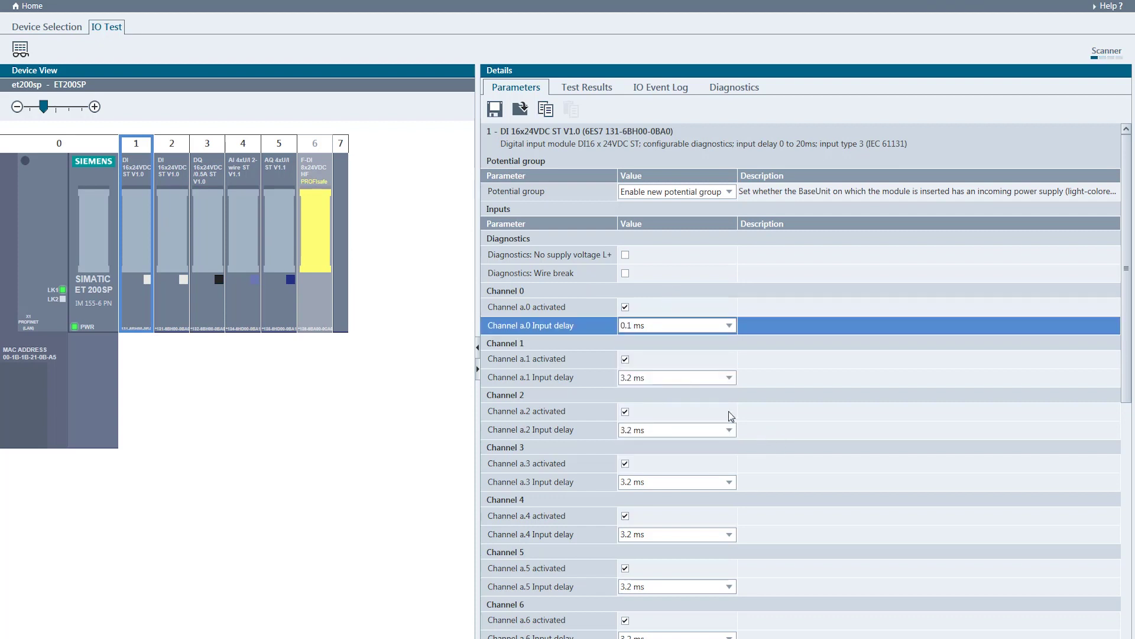
pyautogui.click(732, 432)
pyautogui.click(648, 519)
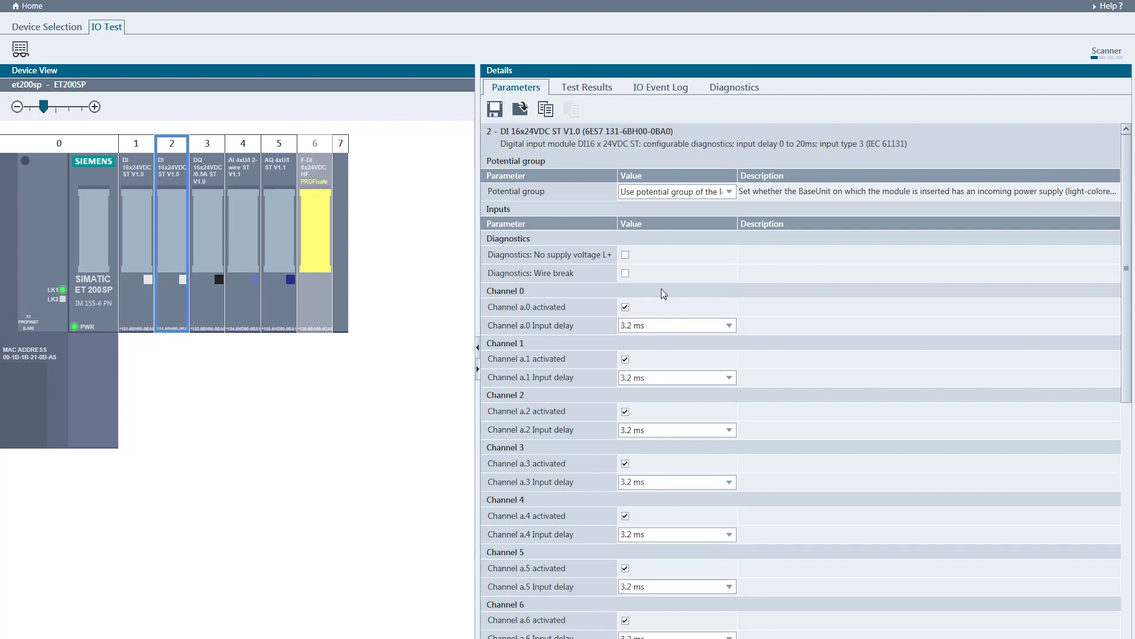
pyautogui.click(147, 214)
pyautogui.click(729, 325)
pyautogui.click(670, 373)
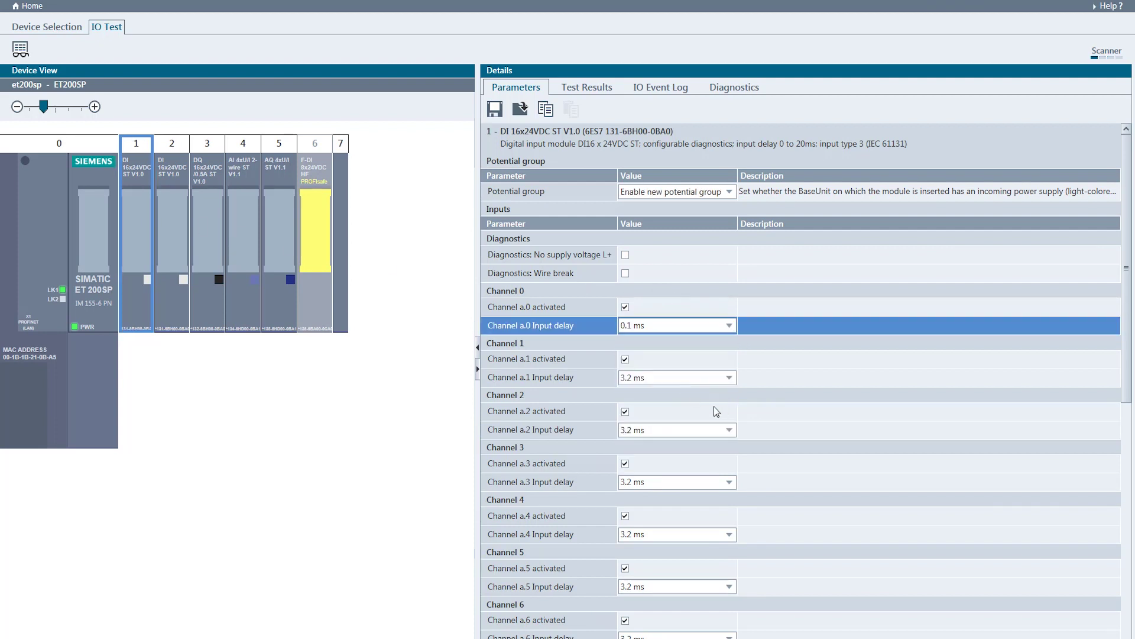
pyautogui.click(729, 430)
pyautogui.click(656, 502)
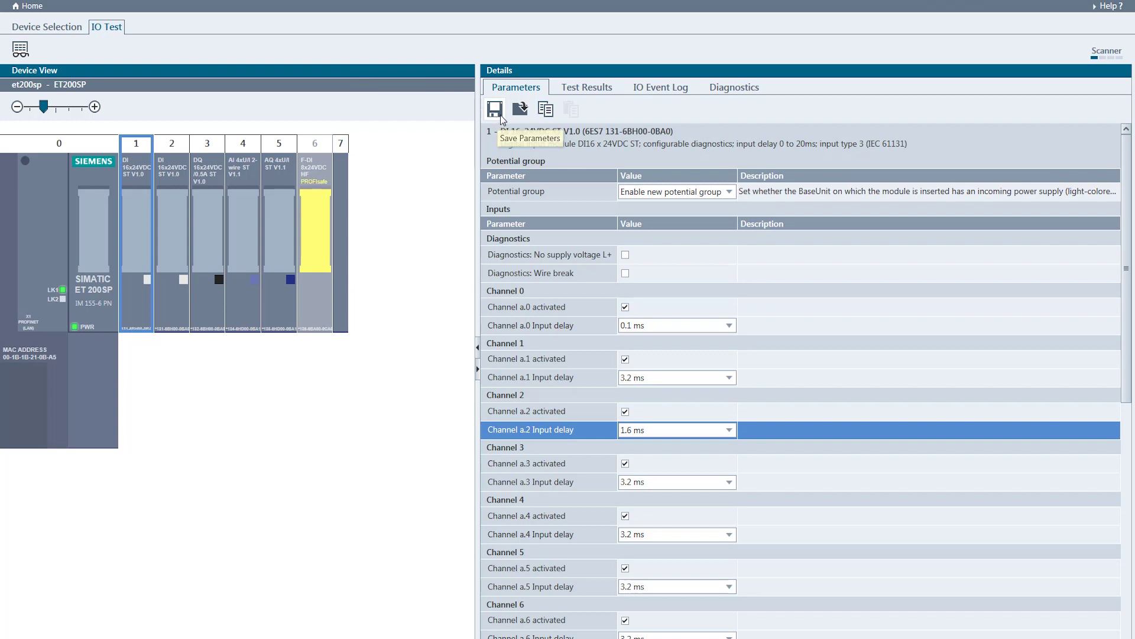
# Copy module 1's parameters into module 2, then request Force and Monitor Values mode
pyautogui.click(546, 110)
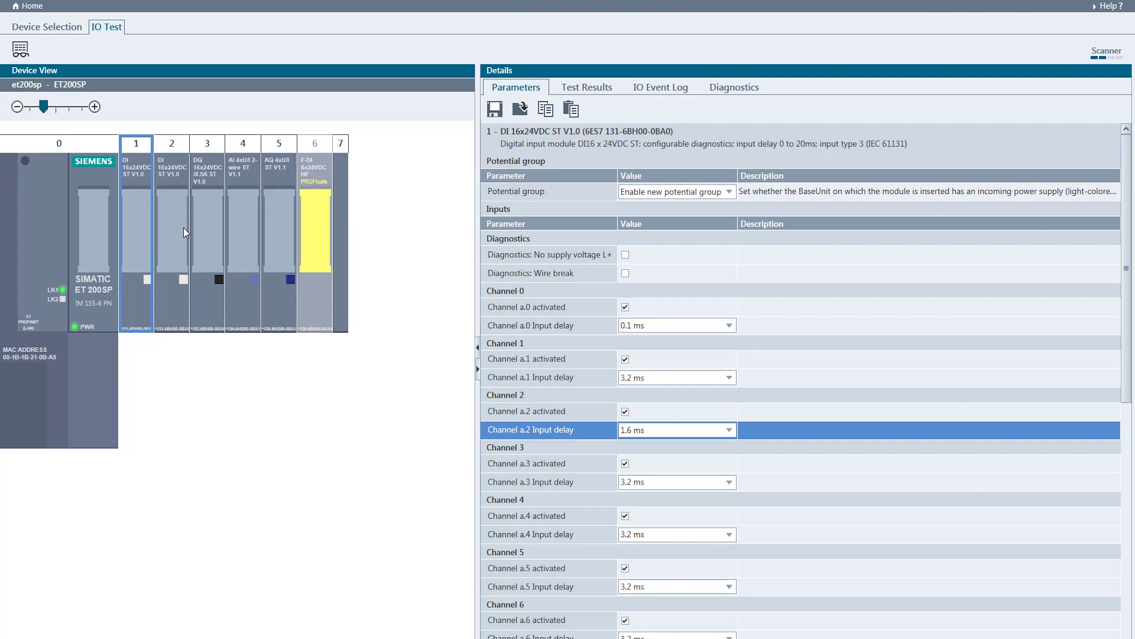
pyautogui.click(183, 227)
pyautogui.click(572, 110)
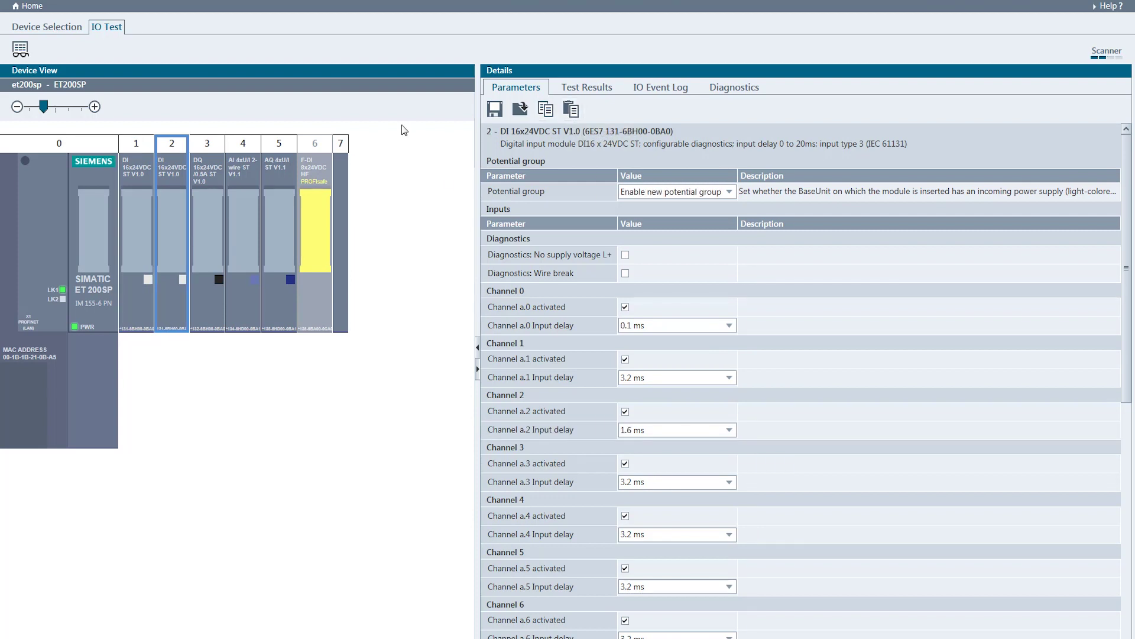
pyautogui.click(20, 52)
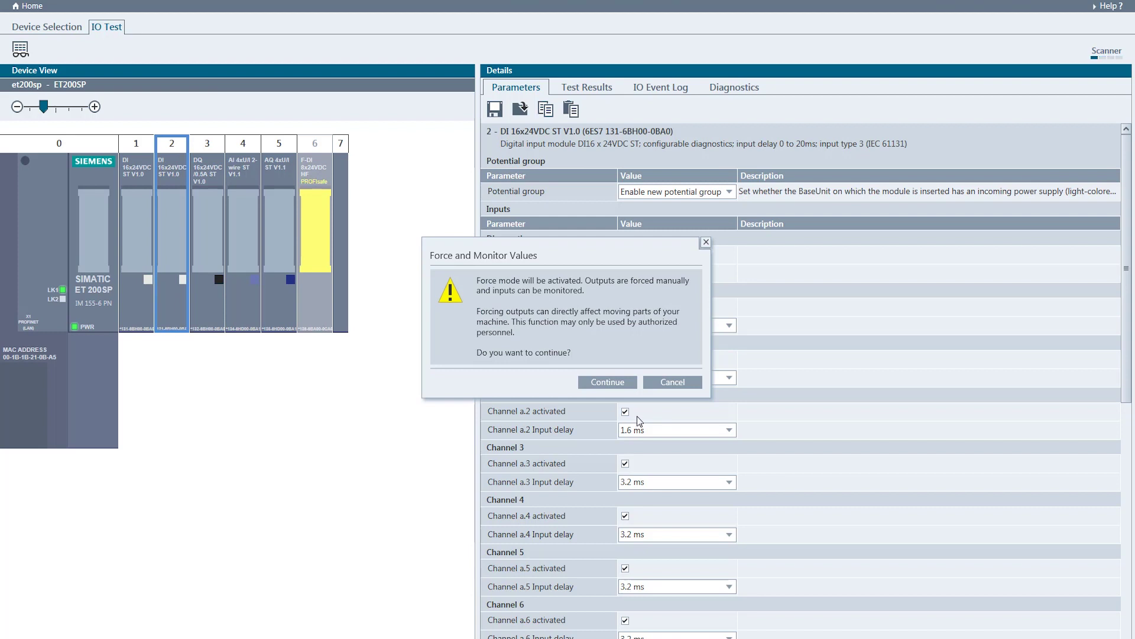
# Continue in the Force and Monitor Values dialog to activate force mode on et200sp
pyautogui.click(621, 386)
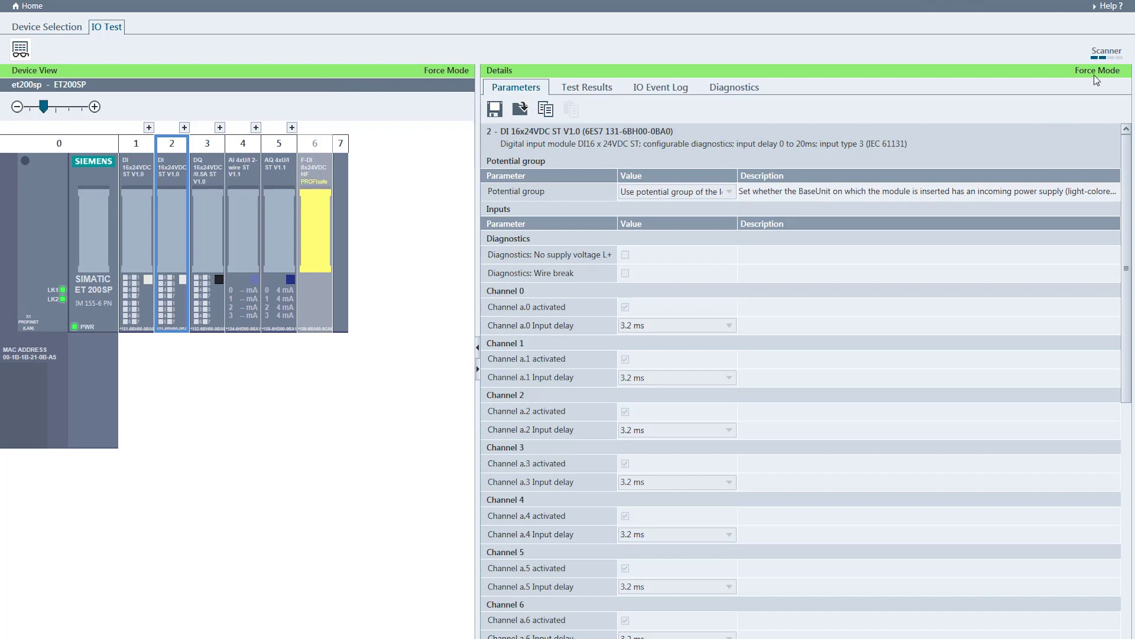
# Briefly view channels of modules 1, 3 and 4 in the floating panel, then show et200sp's Test Results
pyautogui.click(149, 127)
pyautogui.moveTo(553, 181); pyautogui.dragTo(385, 143)
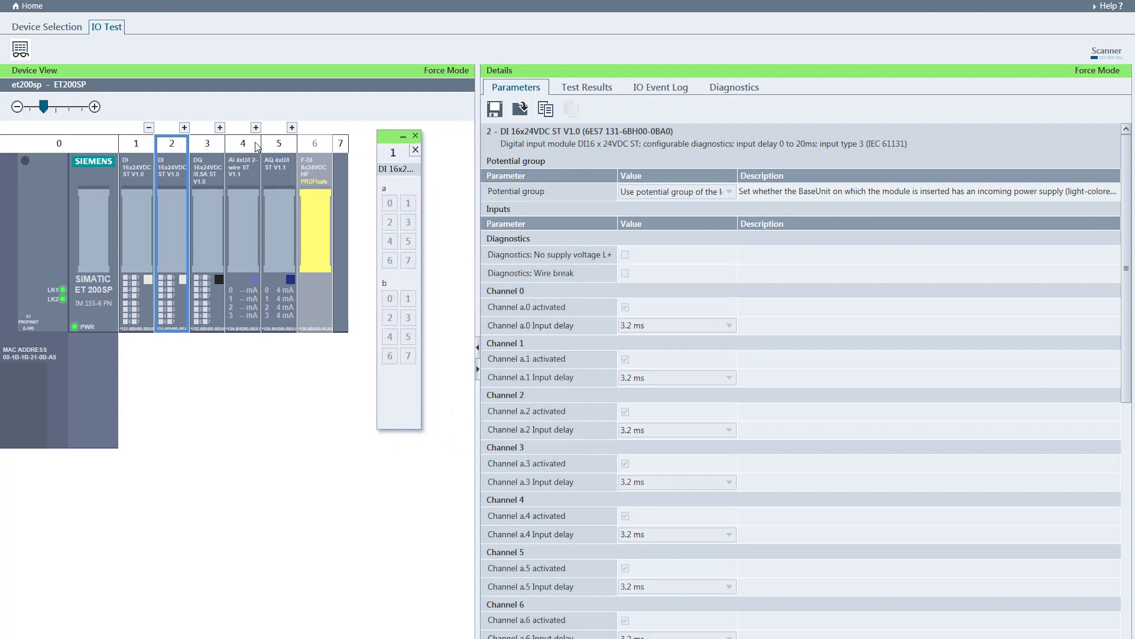
pyautogui.click(220, 127)
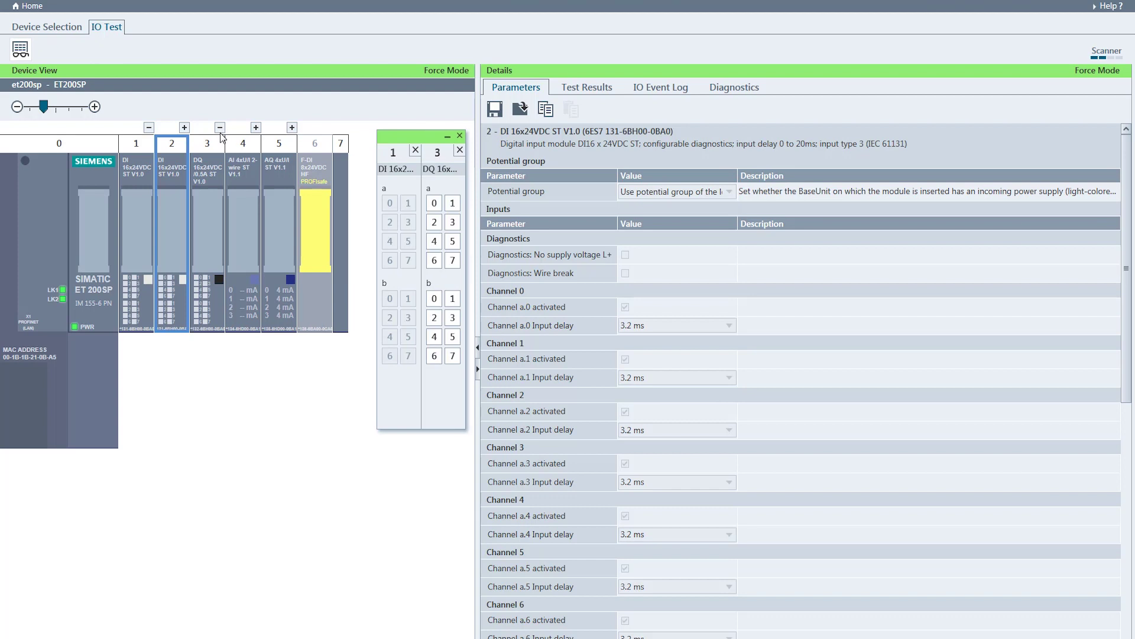
pyautogui.click(257, 129)
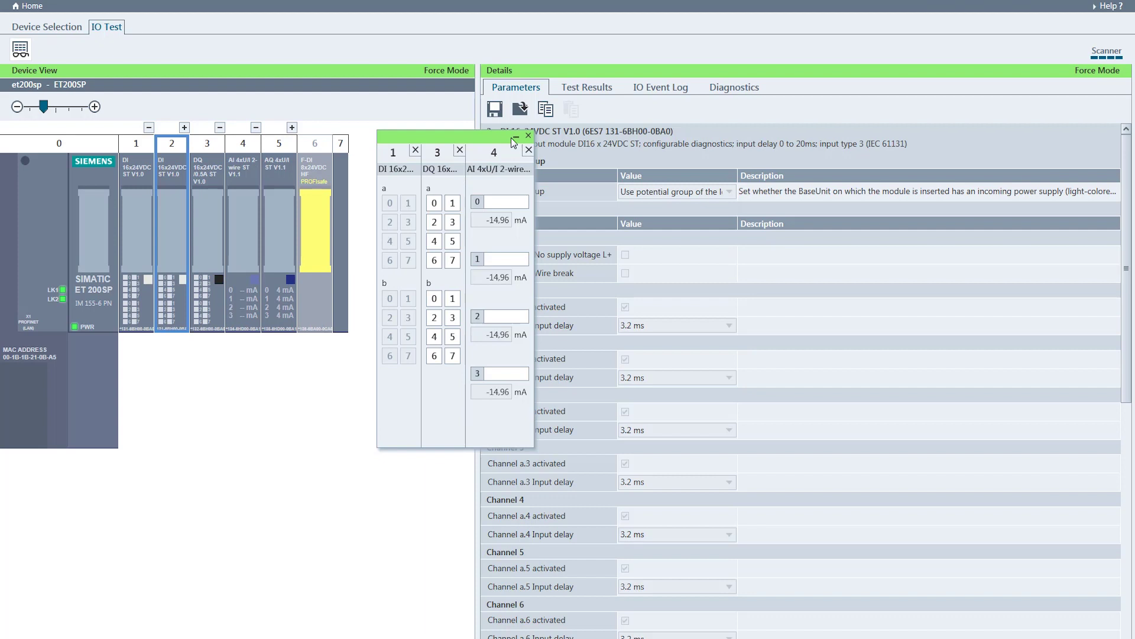
pyautogui.click(514, 141)
pyautogui.click(602, 87)
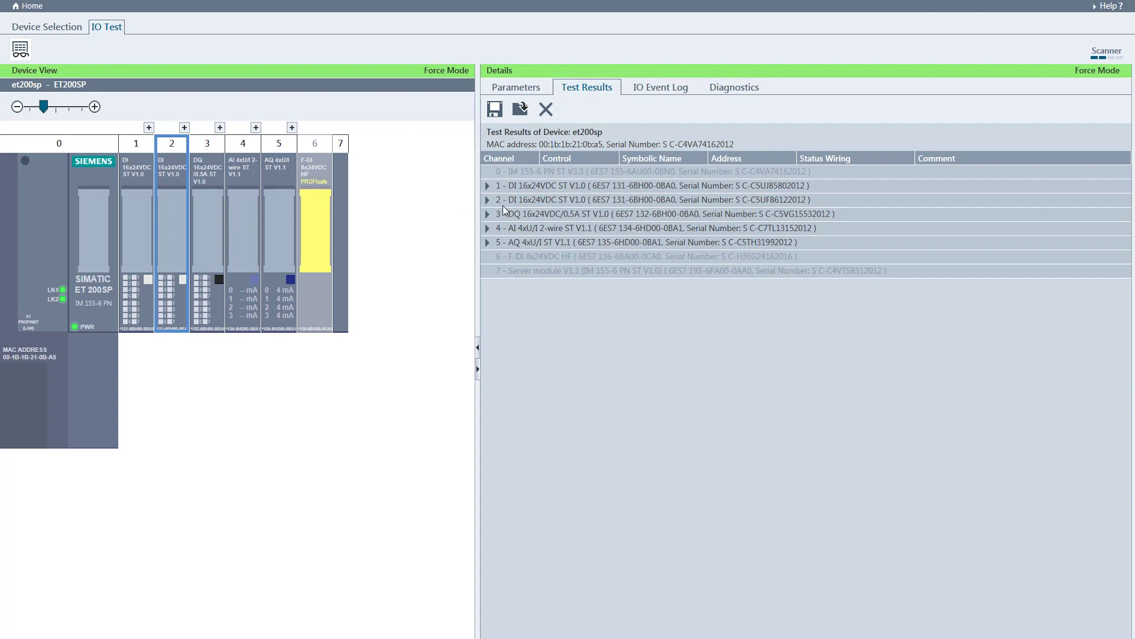
# Browse the module results, then mark module 1's channel a.5 wiring OK and a.6 Error
pyautogui.click(488, 186)
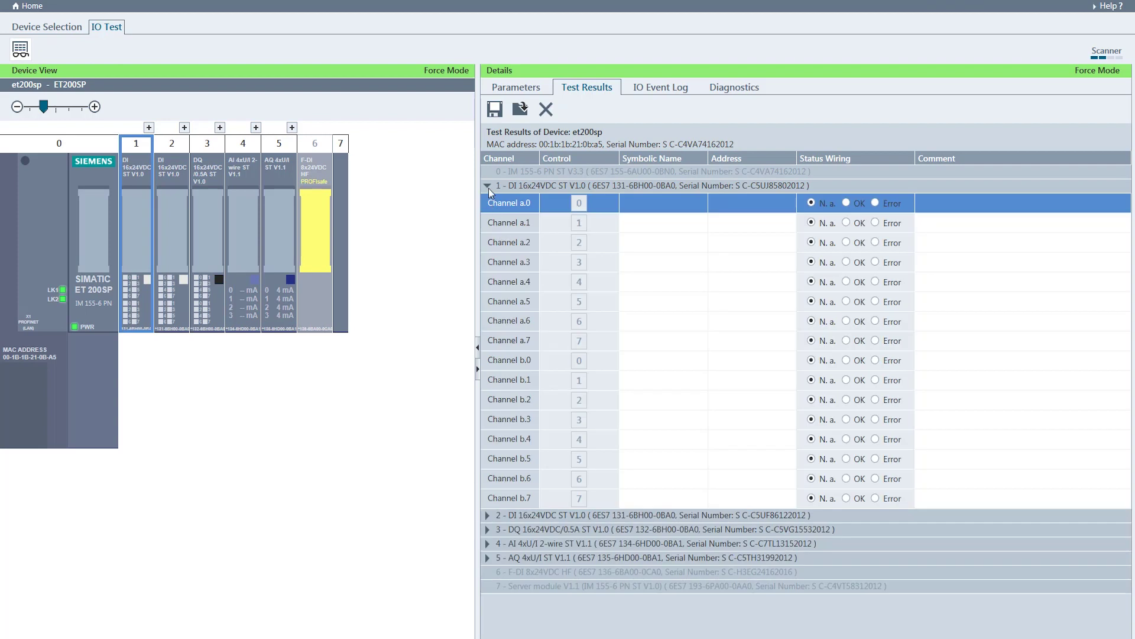
pyautogui.click(488, 185)
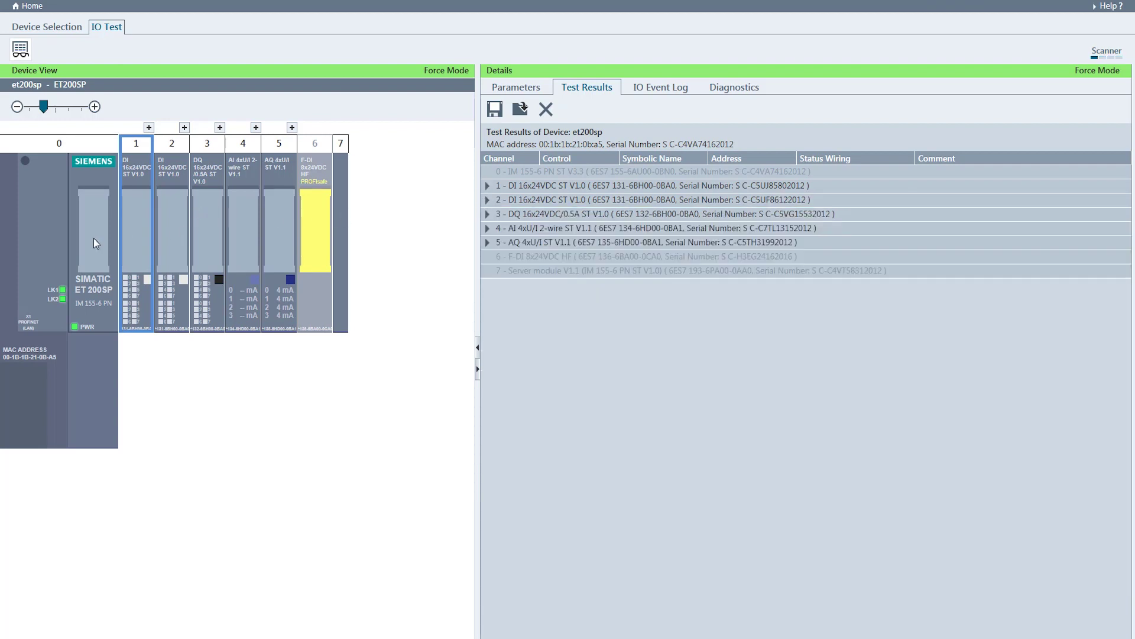
pyautogui.click(172, 220)
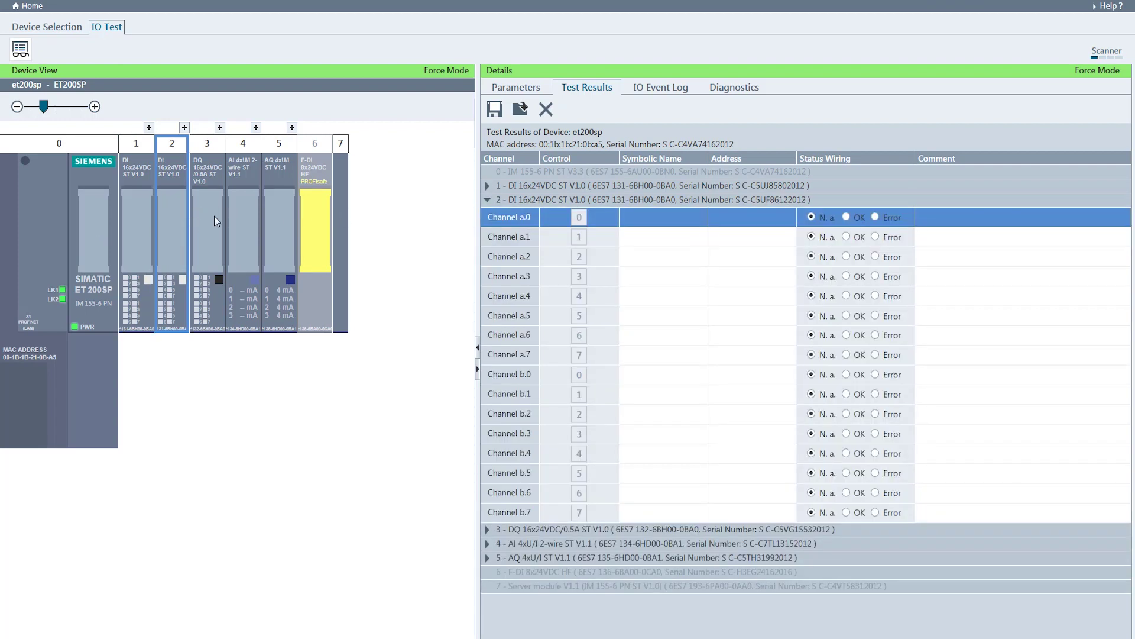
pyautogui.click(218, 219)
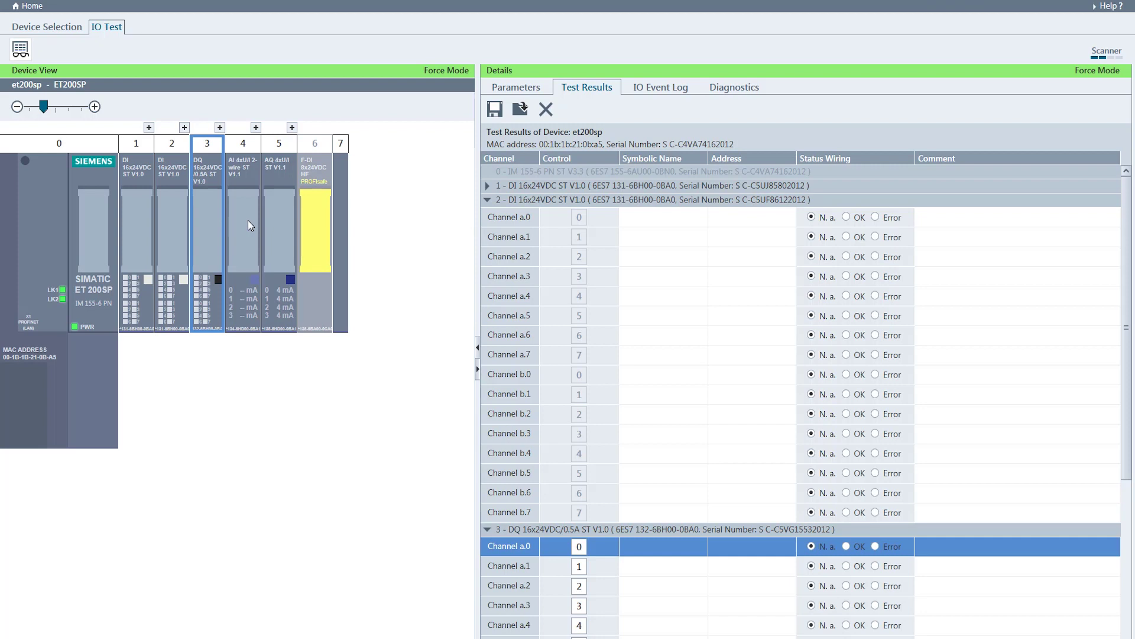
pyautogui.click(257, 220)
pyautogui.click(152, 321)
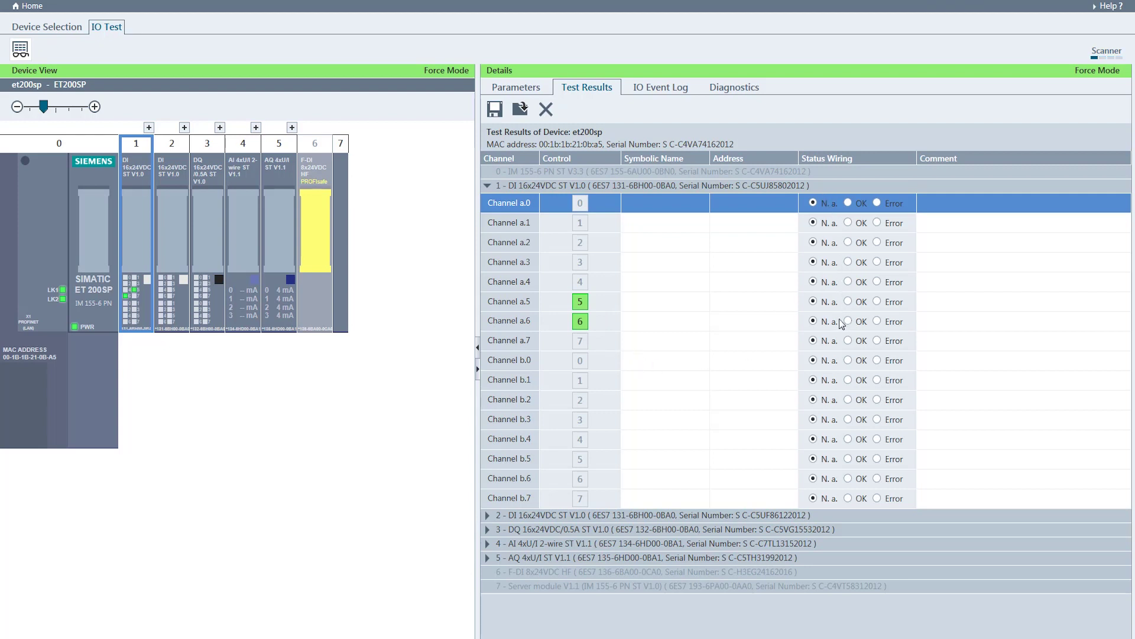
pyautogui.click(848, 302)
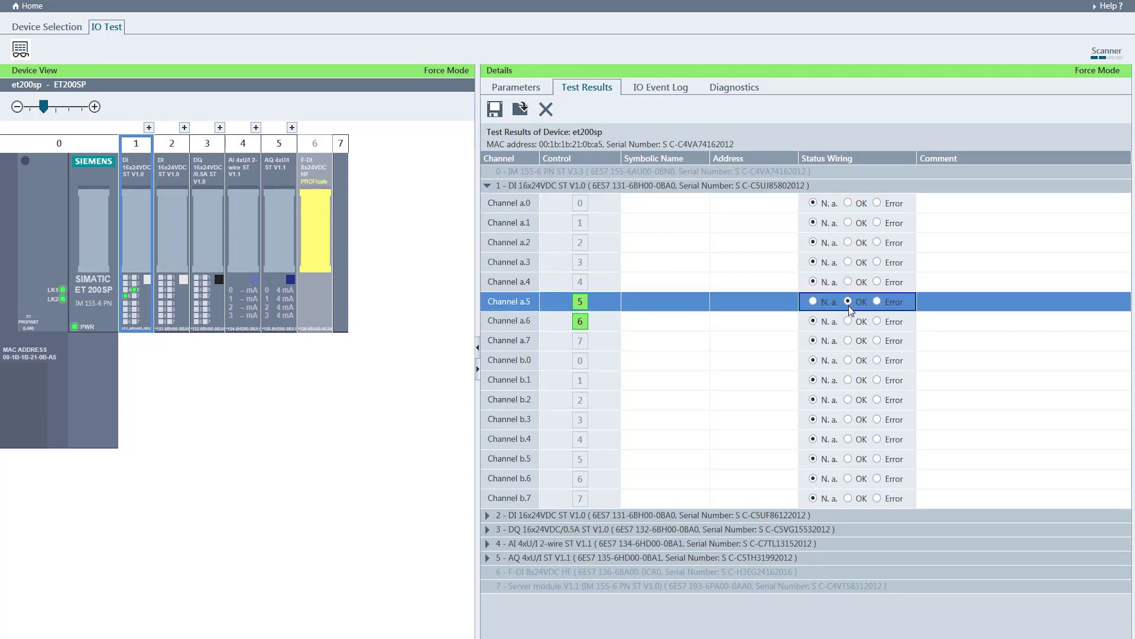
pyautogui.click(877, 321)
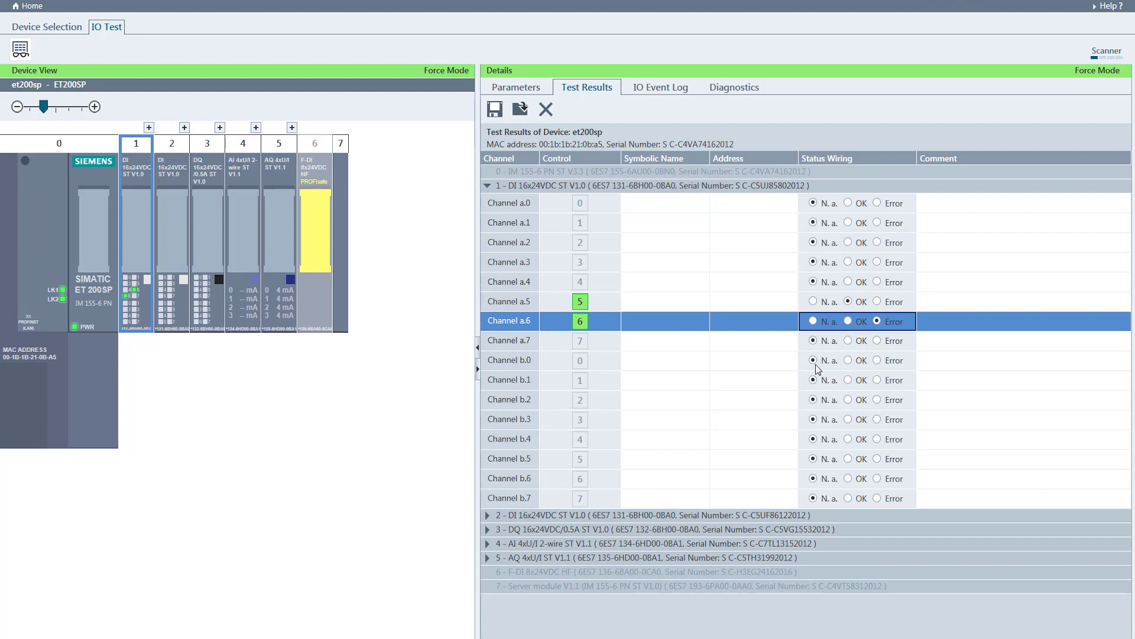
# Force module 3's digital outputs a.0, a.6 and b.7 to 1, then view module 4's analog inputs
pyautogui.click(211, 294)
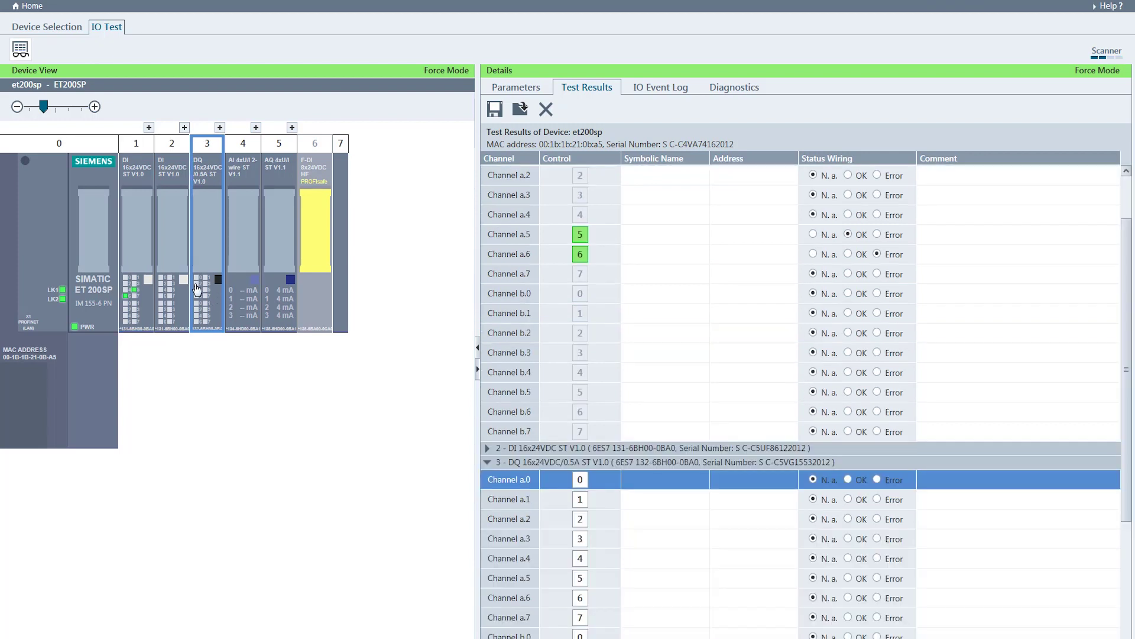
pyautogui.click(197, 278)
pyautogui.click(195, 295)
pyautogui.click(205, 321)
pyautogui.click(253, 235)
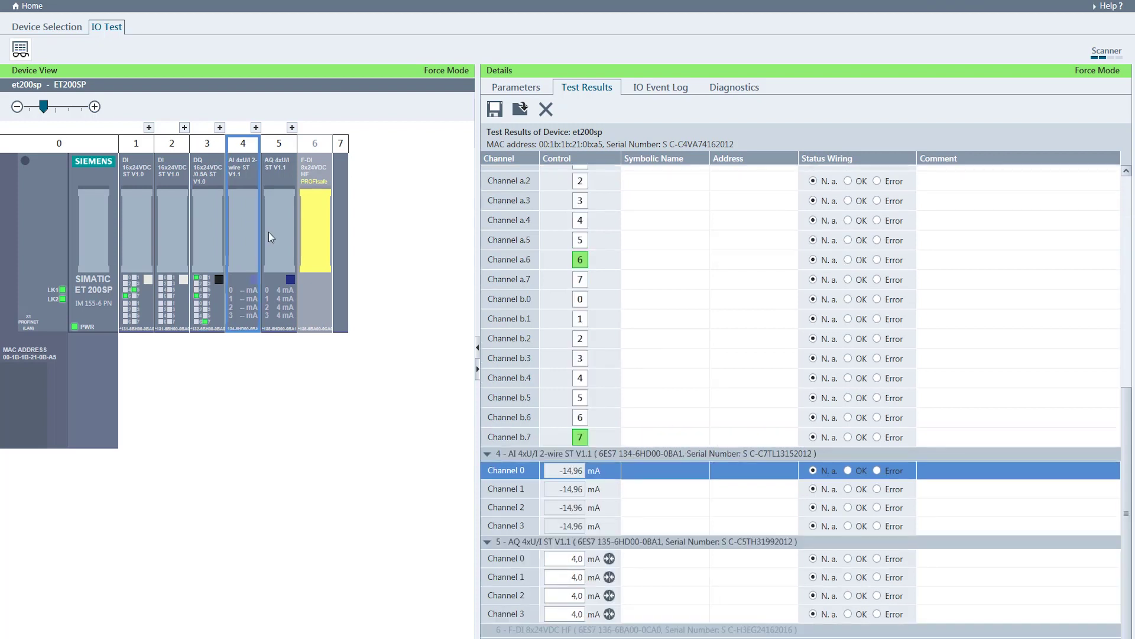
# Set module 5's analog output channel 0 to 20 mA
pyautogui.click(287, 242)
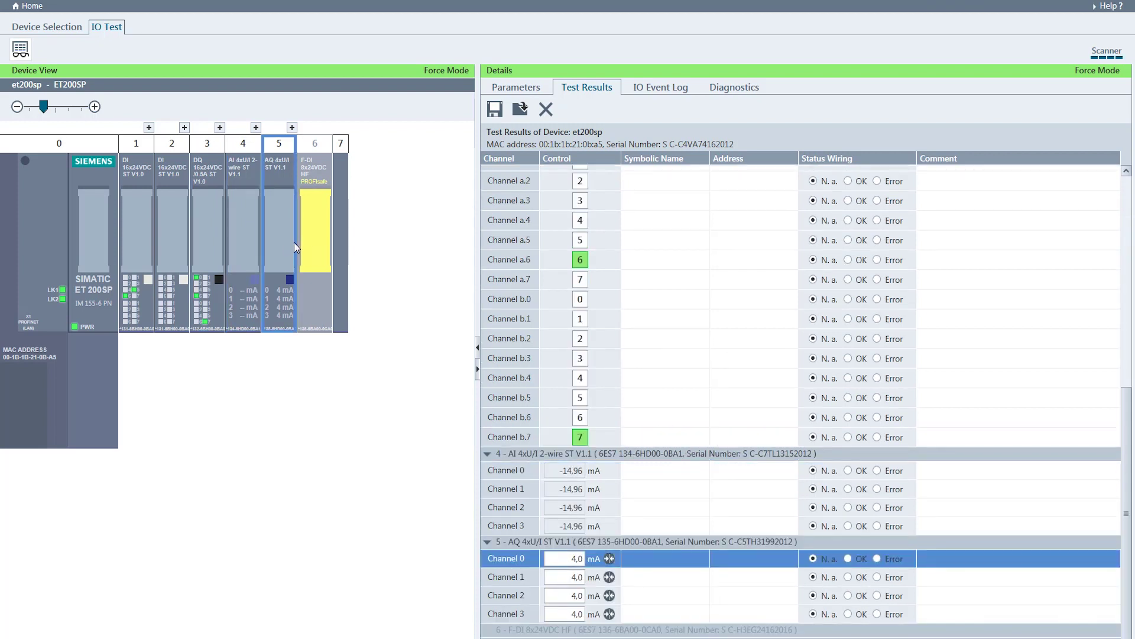
pyautogui.doubleClick(570, 558)
pyautogui.write('20')
pyautogui.press('Return')
# Lower analog output 0 to 16.85 mA with the slider, close the panel, and view module 1's results
pyautogui.click(291, 128)
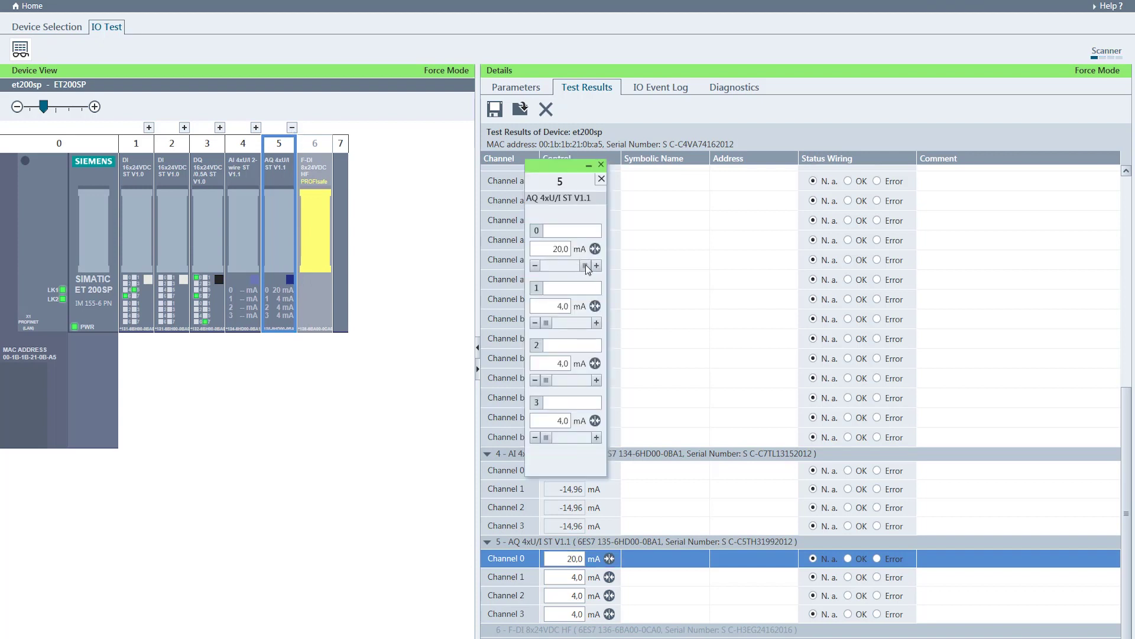
pyautogui.moveTo(586, 266); pyautogui.dragTo(578, 266)
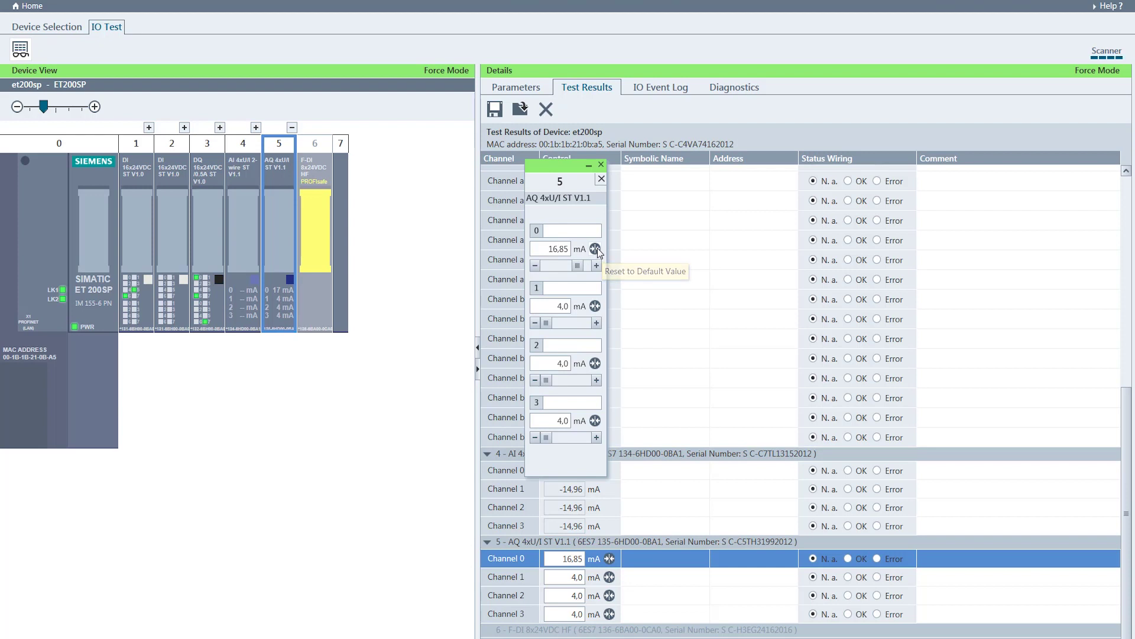
pyautogui.click(600, 164)
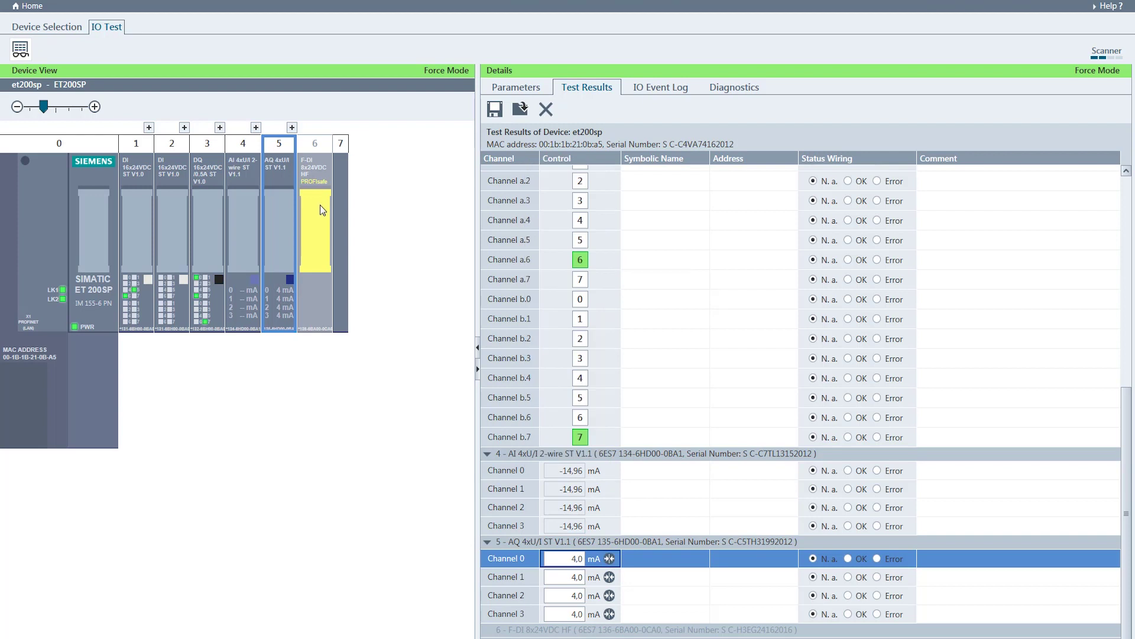
pyautogui.click(136, 230)
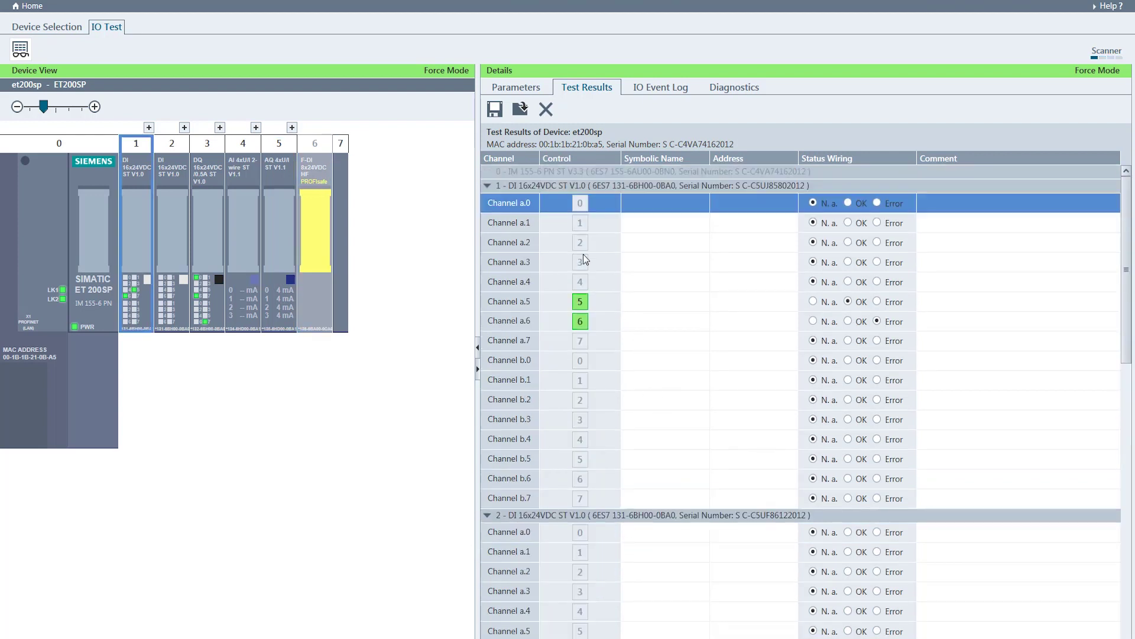
pyautogui.click(495, 110)
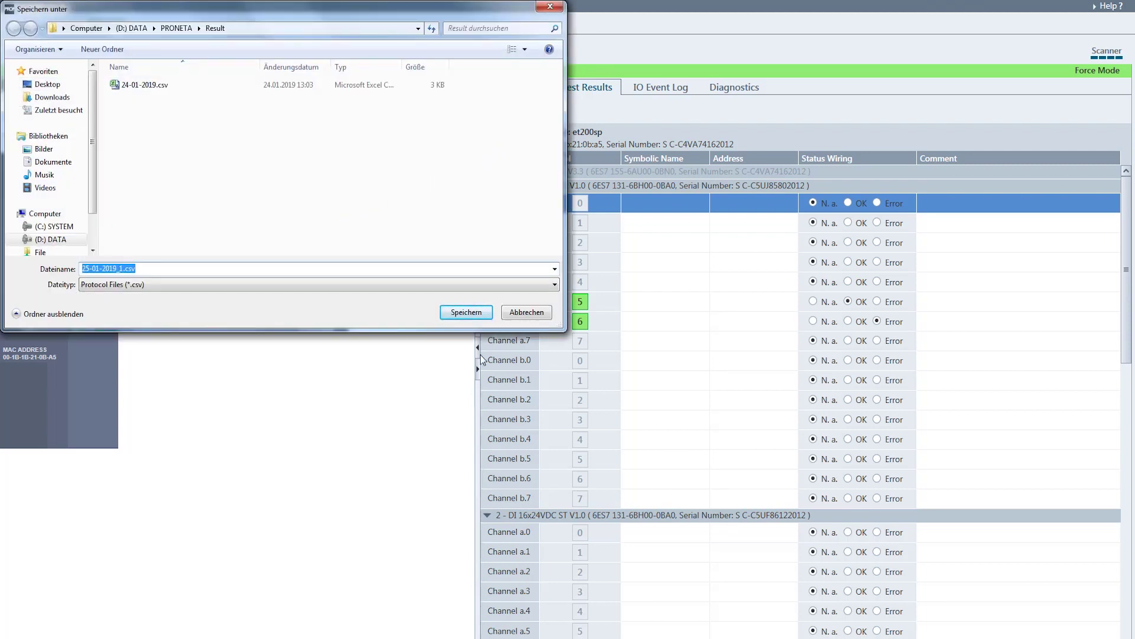
pyautogui.click(524, 313)
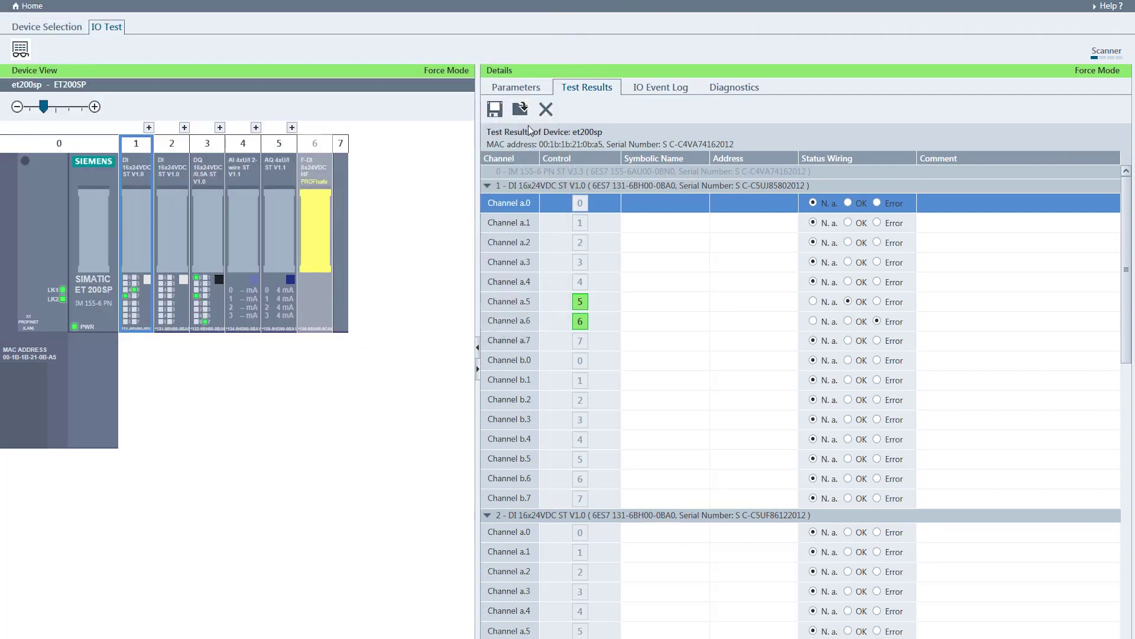
pyautogui.click(520, 109)
pyautogui.press('Escape')
pyautogui.click(547, 111)
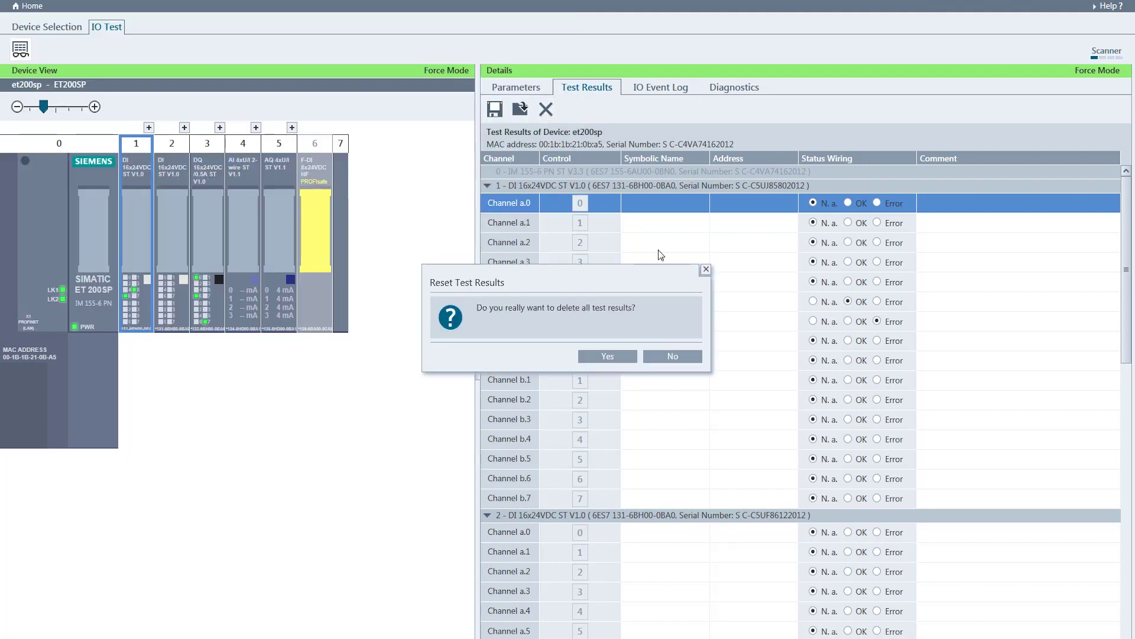
pyautogui.click(622, 357)
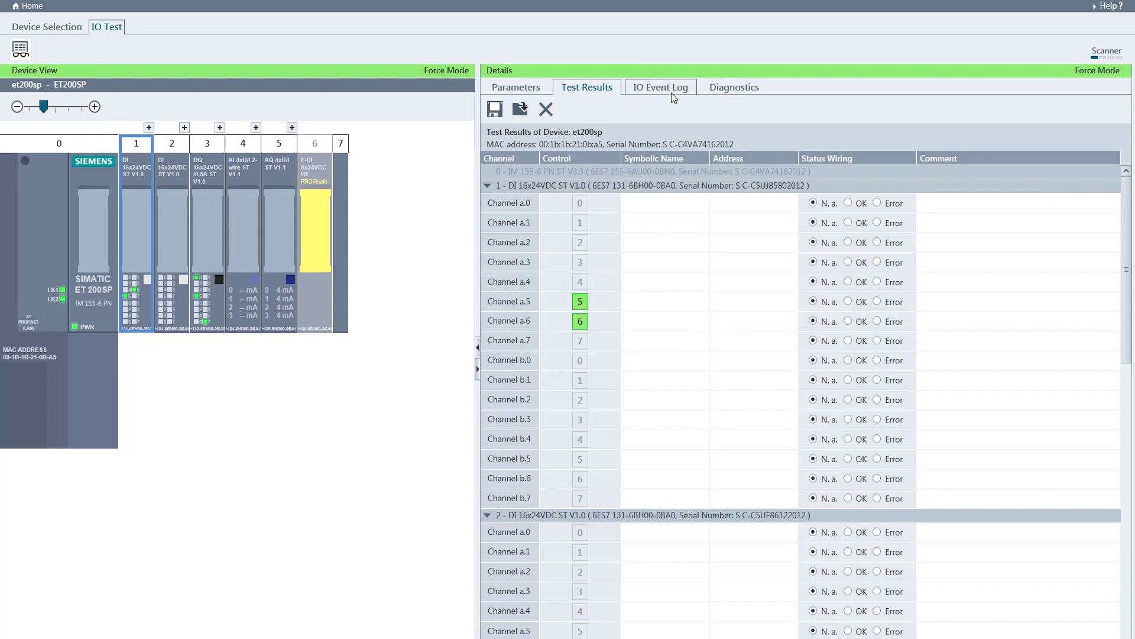
# Review and reset the IO Event Log of forced changes, then view the et200sp Diagnostics
pyautogui.click(673, 97)
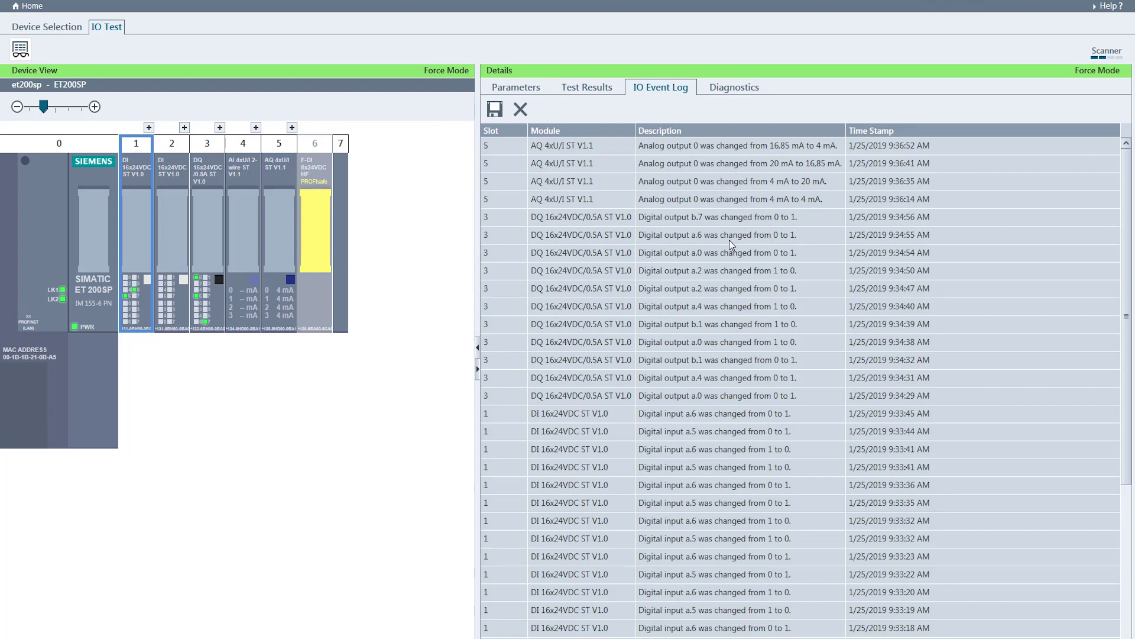
pyautogui.click(520, 109)
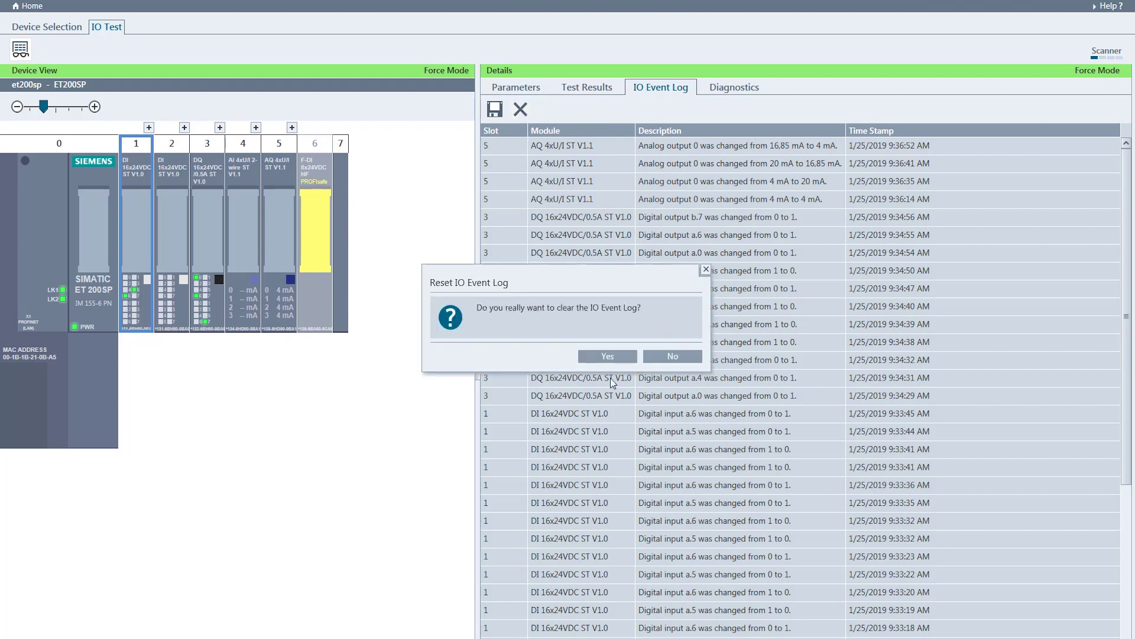
pyautogui.click(607, 356)
pyautogui.click(734, 88)
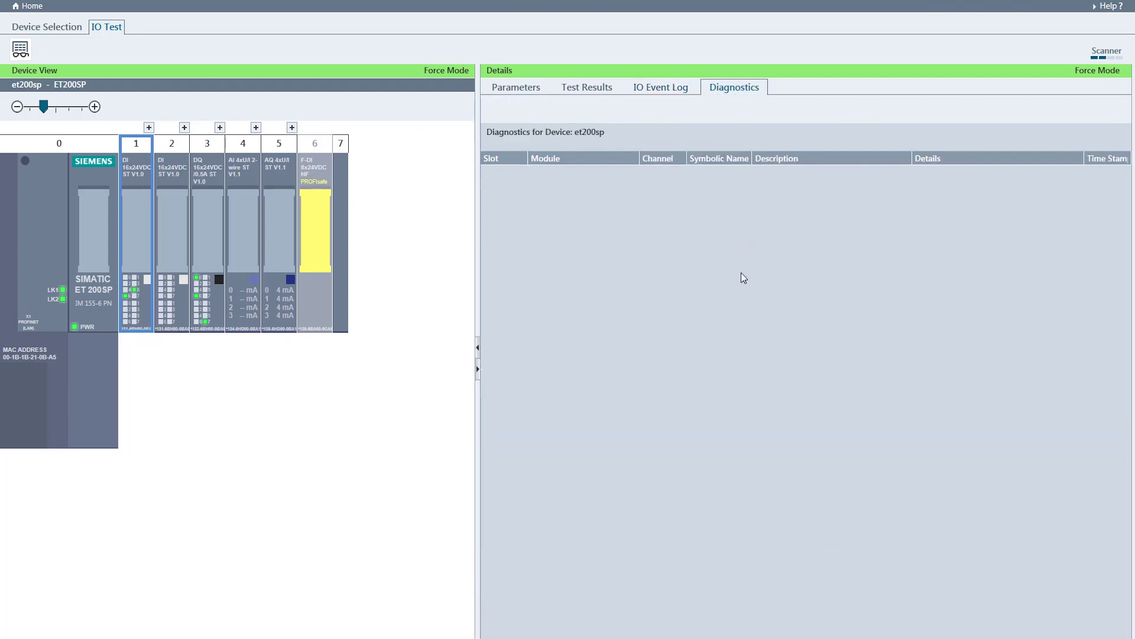